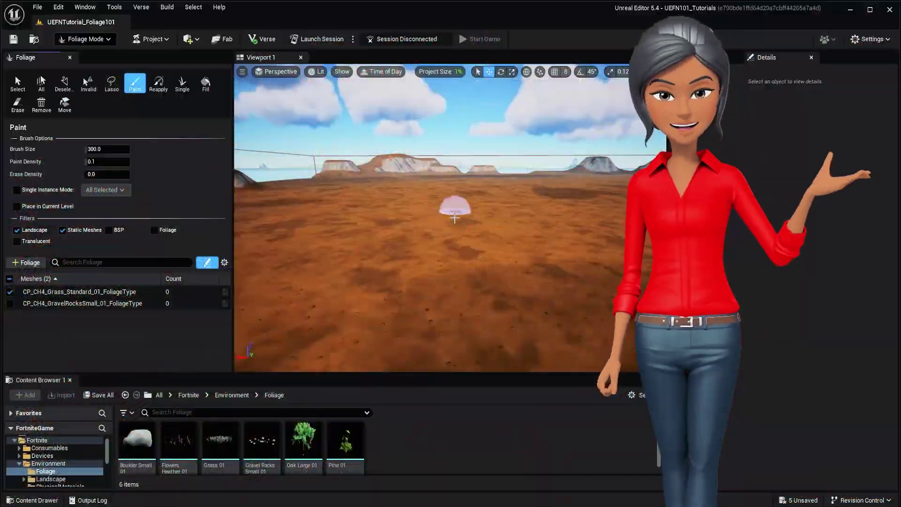
{"action": "left_click_drag", "start_coordinate": [455, 219], "coordinate": [353, 292]}
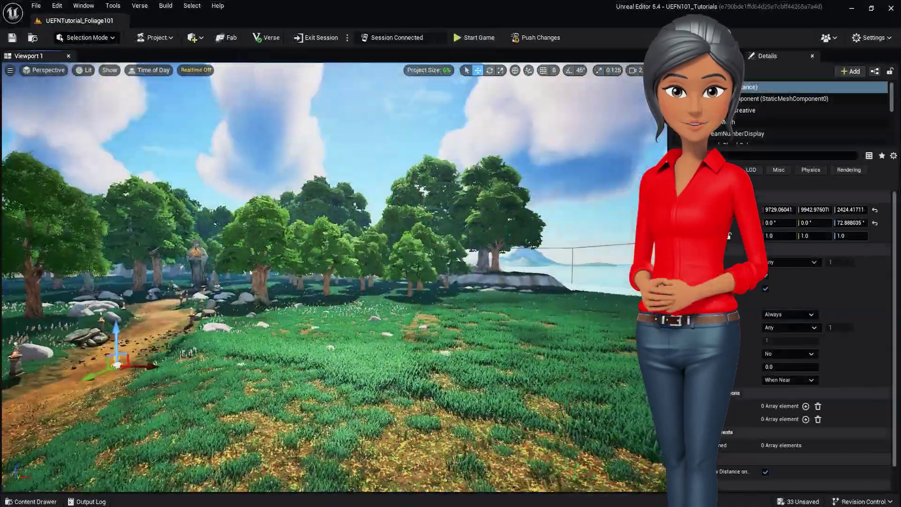
{"action": "right_click_drag", "start_coordinate": [423, 277], "coordinate": [166, 277]}
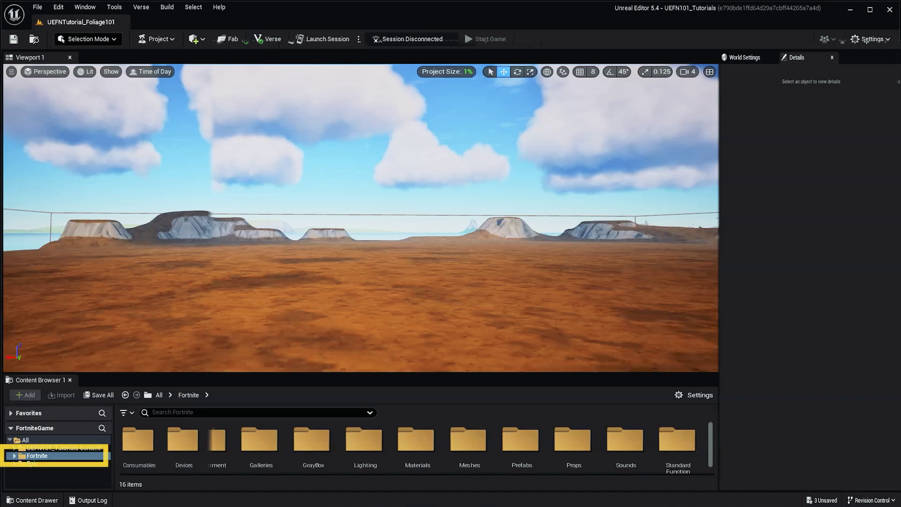
- Open the Foliage folder inside Fortnite's Environment content
{"action": "left_click", "coordinate": [16, 457]}
{"action": "left_click", "coordinate": [45, 479]}
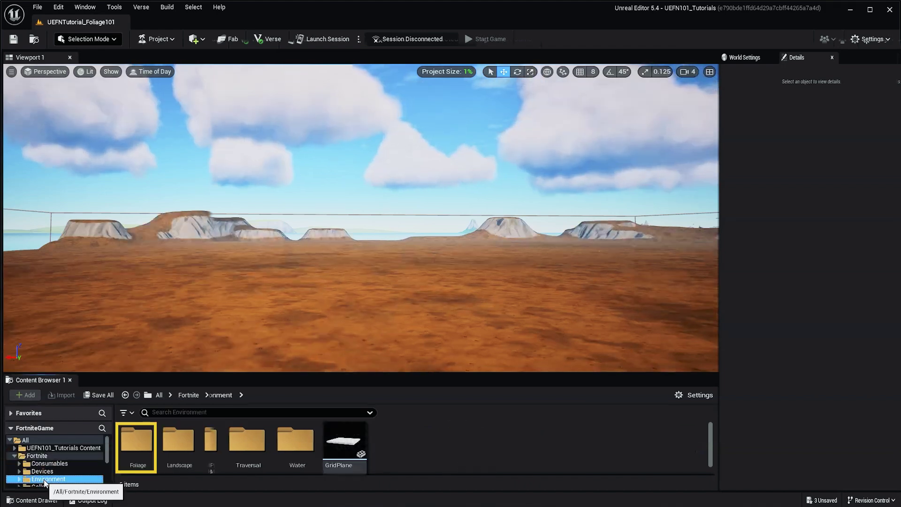
{"action": "double_click", "coordinate": [133, 444]}
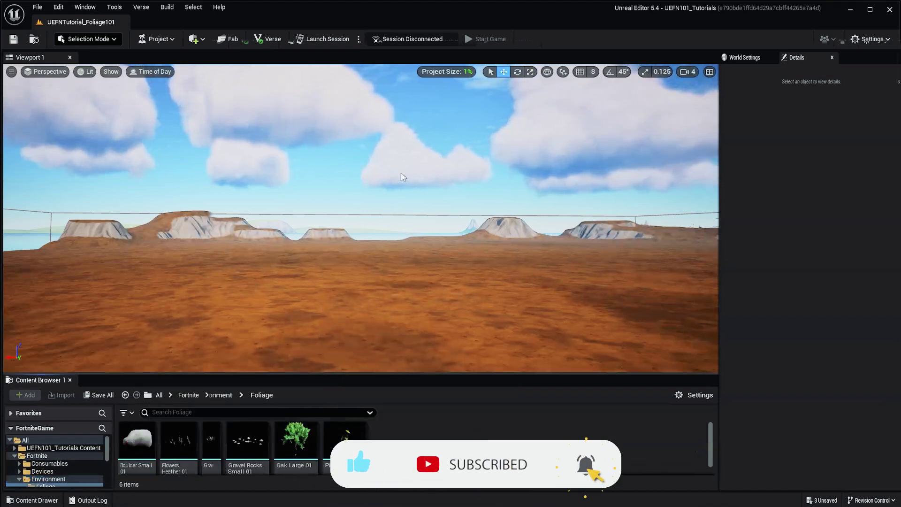
- Switch the editor from Selection mode to Foliage mode
{"action": "left_click", "coordinate": [114, 40]}
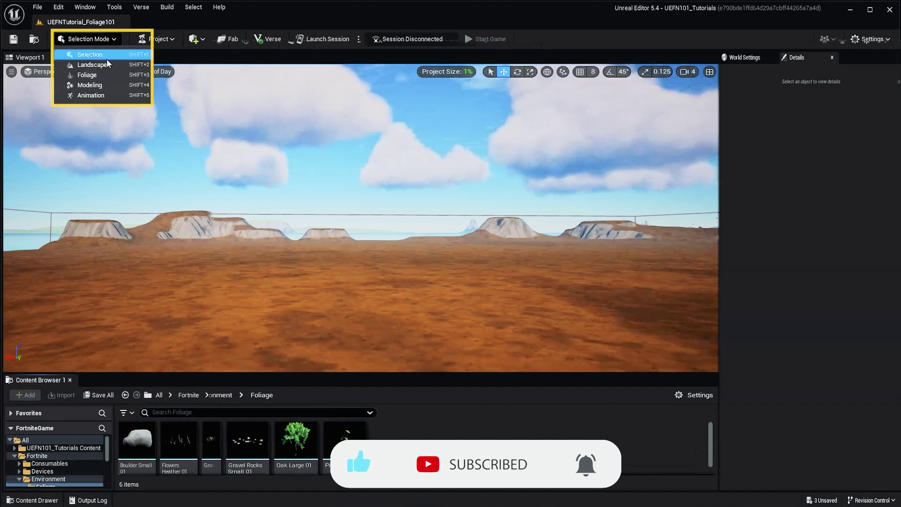
{"action": "left_click", "coordinate": [105, 77]}
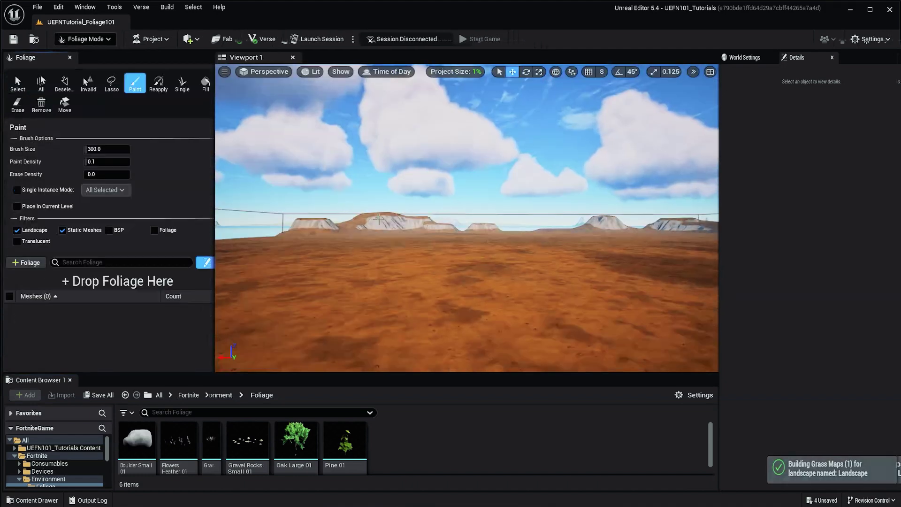
{"action": "right_click_drag", "start_coordinate": [380, 218], "coordinate": [372, 221]}
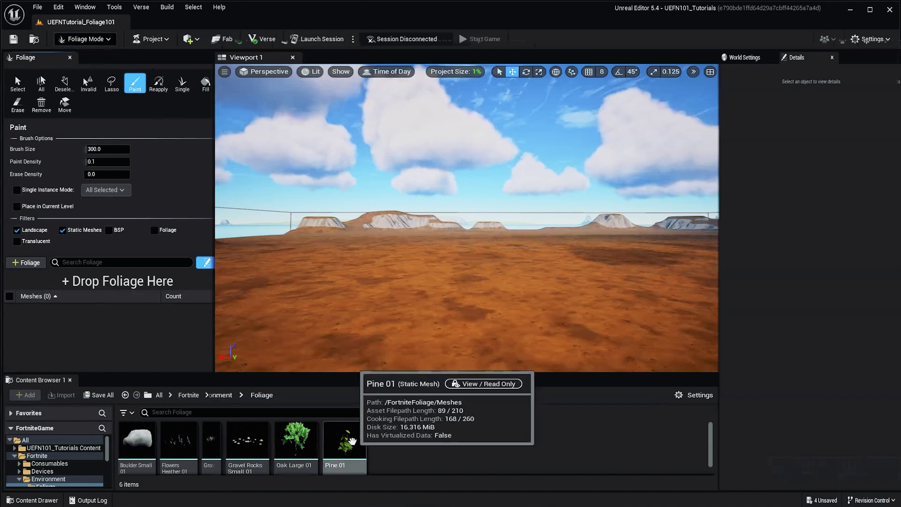
- Add the Grass 01 mesh as a foliage type and save its asset in the FoliageTutorial folder
{"action": "left_click", "coordinate": [212, 442]}
{"action": "left_click_drag", "start_coordinate": [212, 442], "coordinate": [174, 300]}
{"action": "double_click", "coordinate": [399, 147]}
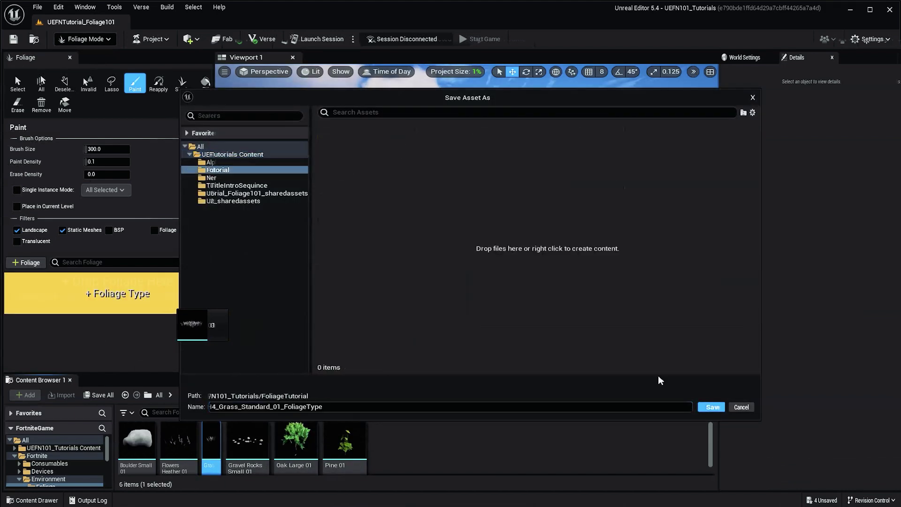
{"action": "left_click", "coordinate": [712, 407]}
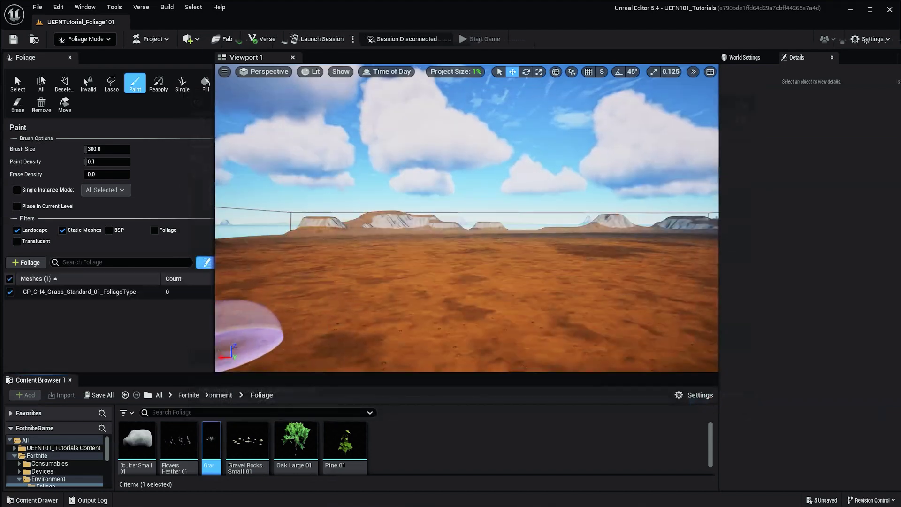
- Add the Gravel Rocks Small 01 mesh as a second foliage type, saved in the FoliageTutorial folder
{"action": "left_click", "coordinate": [29, 263]}
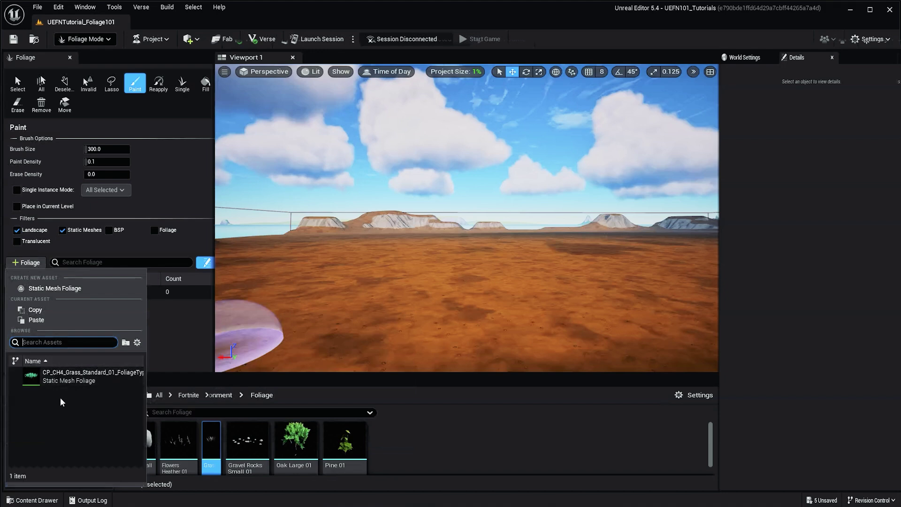
{"action": "left_click", "coordinate": [247, 442]}
{"action": "left_click_drag", "start_coordinate": [247, 441], "coordinate": [118, 299]}
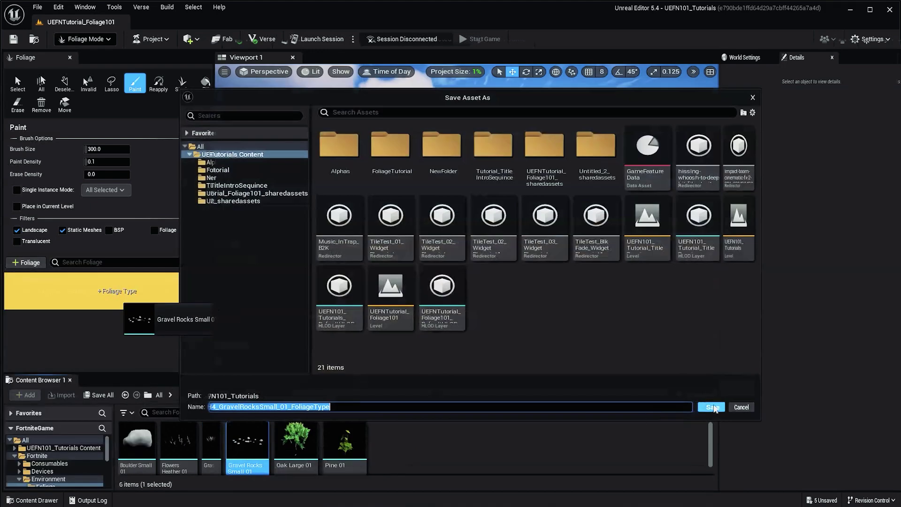
{"action": "double_click", "coordinate": [392, 149]}
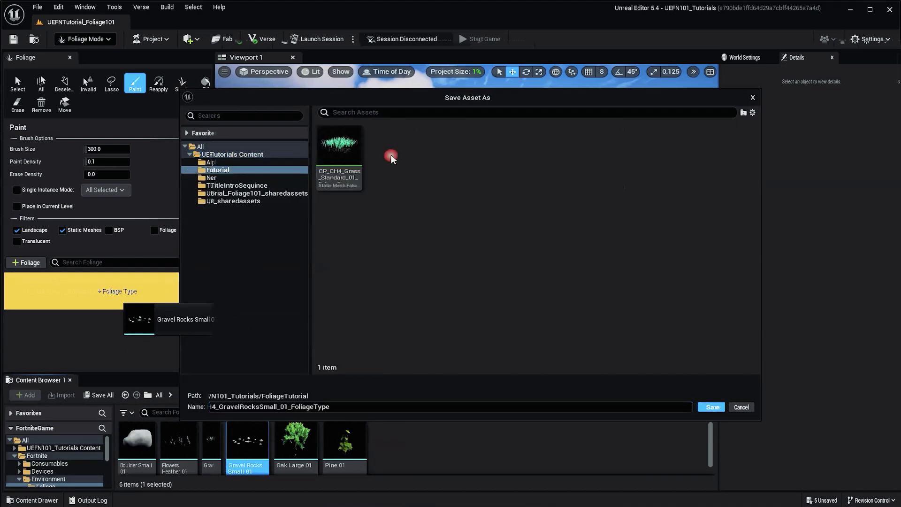
{"action": "left_click", "coordinate": [712, 407]}
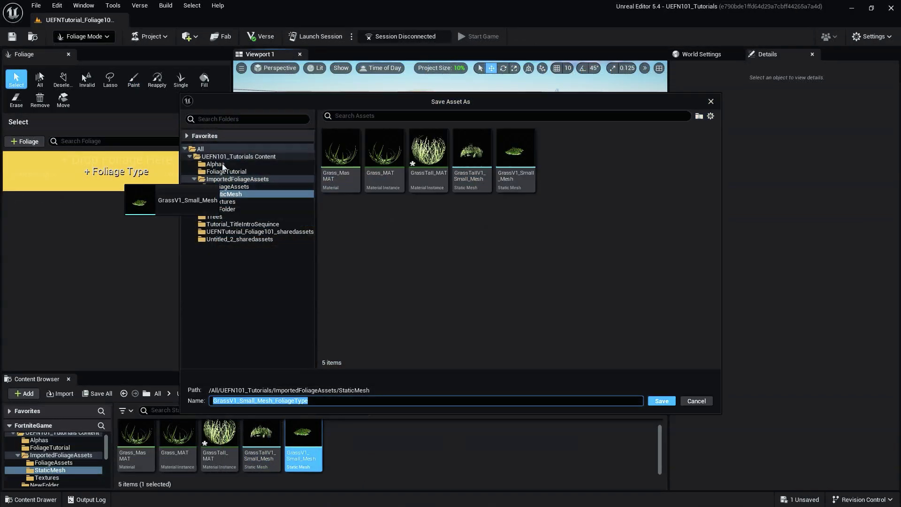
- Save foliage types for GrassV1_Small_Mesh and GrassTallV1_Small_Mesh in the ImportedFoliageAssets/FoliageAssets folder
{"action": "left_click", "coordinate": [244, 202]}
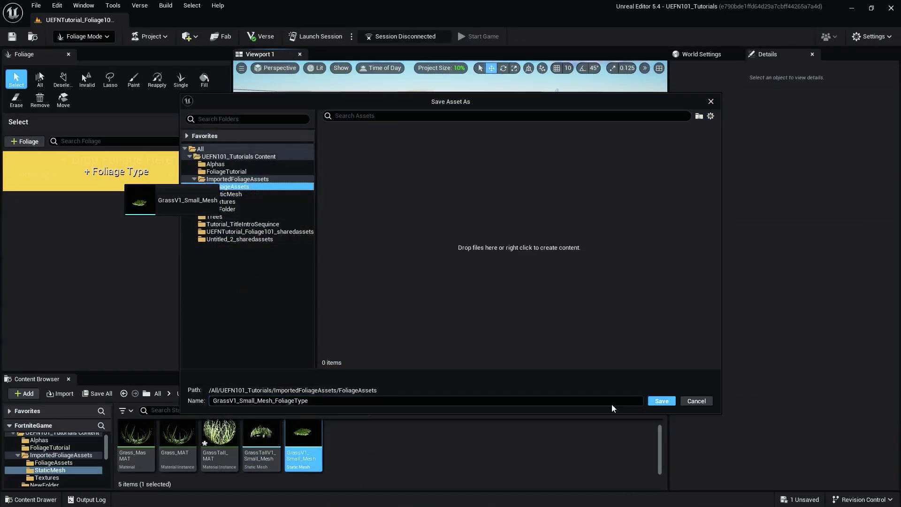
{"action": "left_click", "coordinate": [662, 400]}
{"action": "left_click_drag", "start_coordinate": [260, 446], "coordinate": [113, 169]}
{"action": "left_click", "coordinate": [254, 187]}
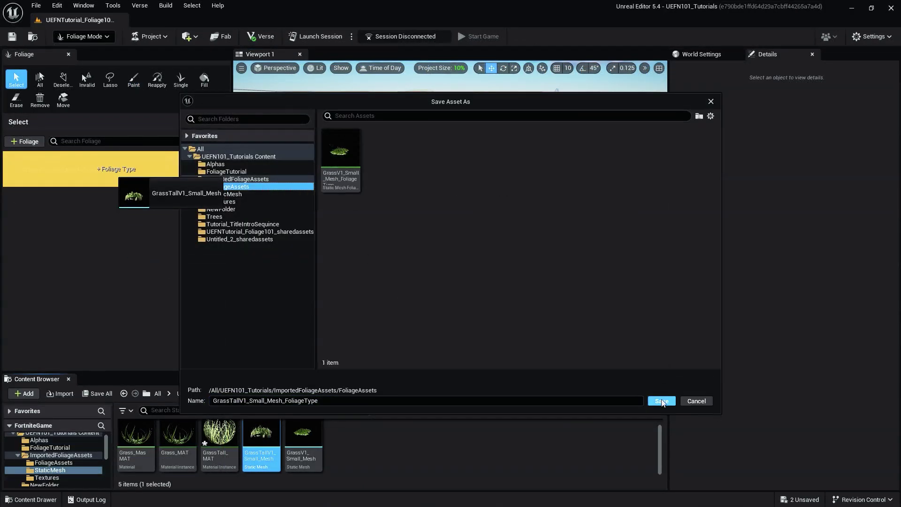
{"action": "left_click", "coordinate": [661, 401]}
- Paint the imported short and tall grass types onto the landscape with a paint density of 0.5
{"action": "left_click", "coordinate": [123, 181]}
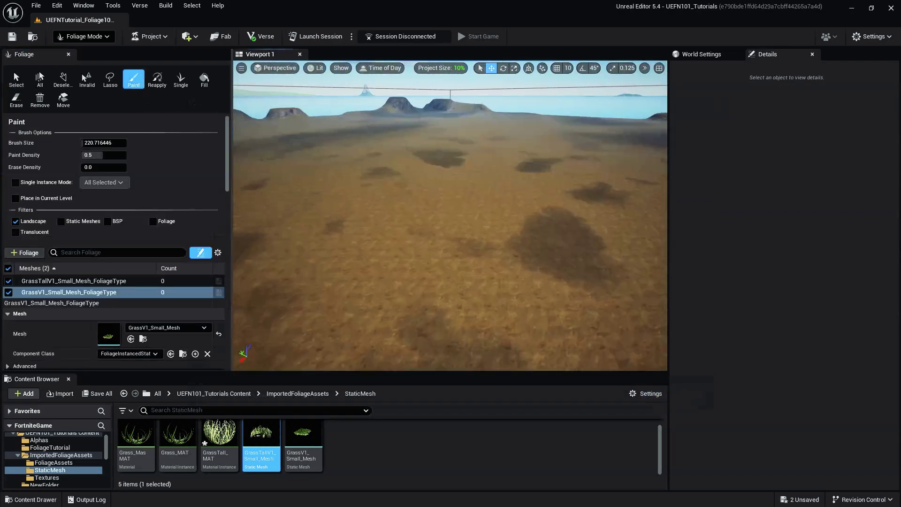
{"action": "left_click_drag", "start_coordinate": [399, 305], "coordinate": [412, 291]}
{"action": "mouse_move", "coordinate": [450, 215]}
{"action": "right_mouse_down"}
{"action": "mouse_move", "coordinate": [450, 244]}
{"action": "mouse_move", "coordinate": [450, 143]}
{"action": "right_mouse_up"}
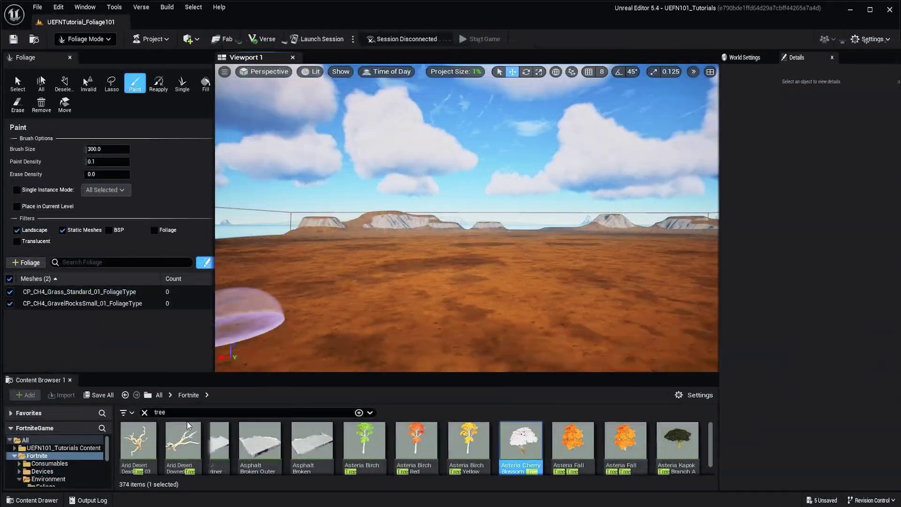
- Try to add tree props from the "tree" search, including the Arid Desert downed tree and Tree Broken Medium 02, as foliage types
{"action": "left_click_drag", "start_coordinate": [183, 446], "coordinate": [157, 336]}
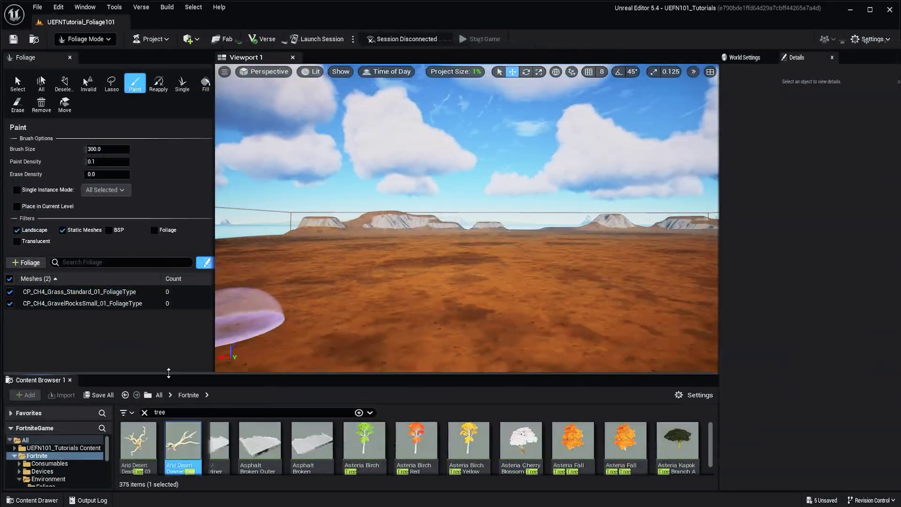
{"action": "scroll", "coordinate": [516, 446], "scroll_direction": "down", "scroll_amount": 10}
{"action": "left_click_drag", "start_coordinate": [635, 435], "coordinate": [143, 337]}
{"action": "left_click_drag", "start_coordinate": [364, 446], "coordinate": [166, 327]}
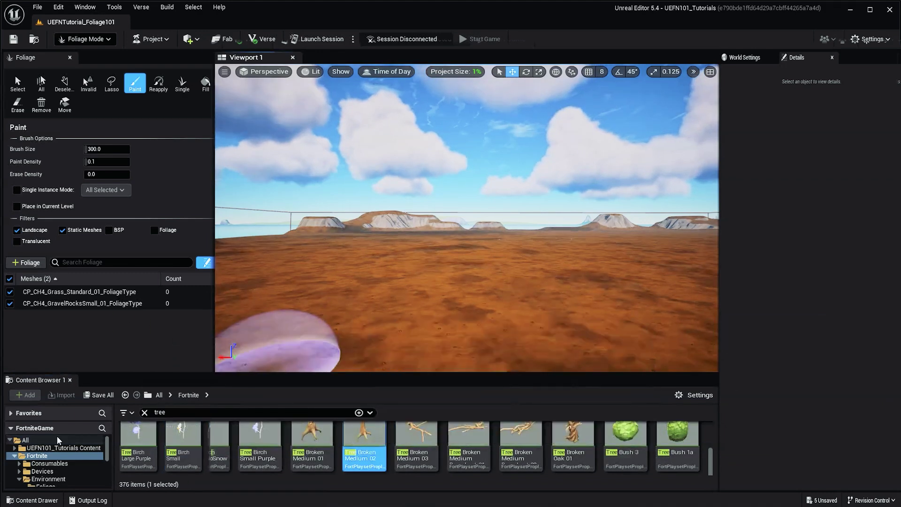
- Return to the Foliage folder under Fortnite's Environment content
{"action": "scroll", "coordinate": [55, 474], "scroll_direction": "down", "scroll_amount": 1}
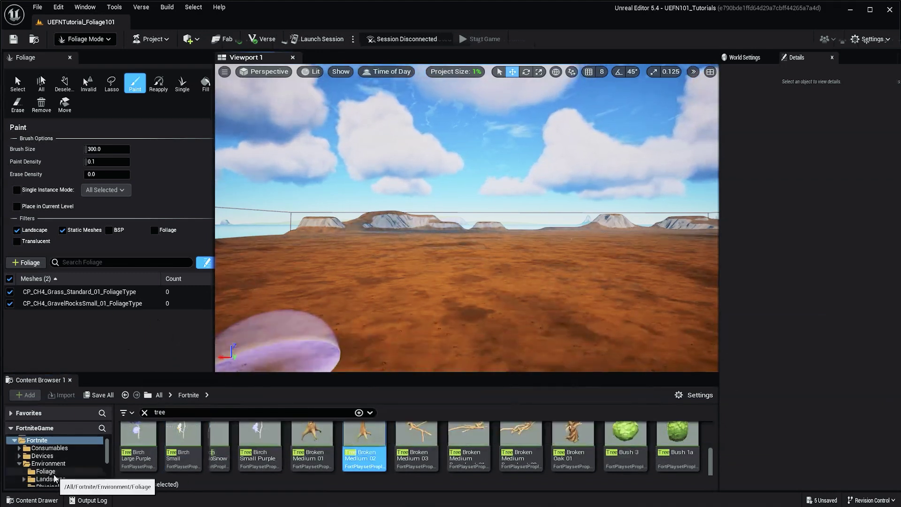
{"action": "left_click", "coordinate": [53, 474]}
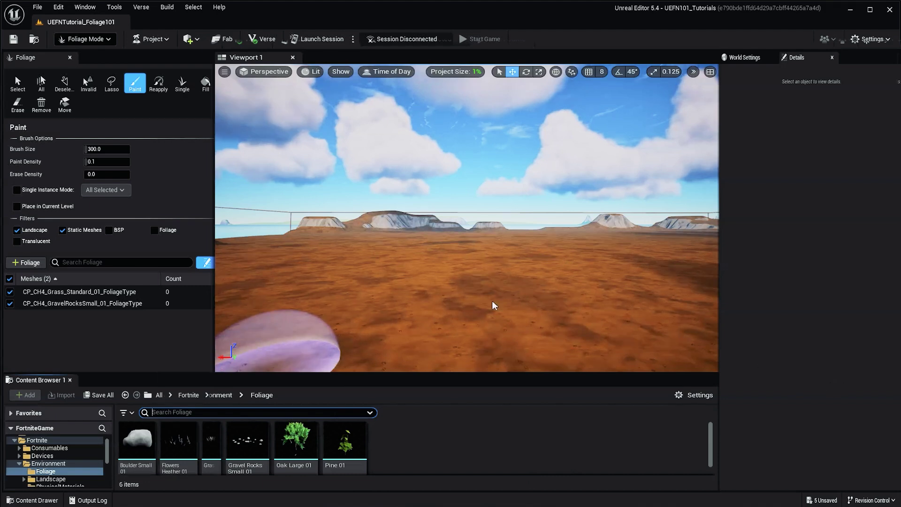
{"action": "mouse_move", "coordinate": [343, 278]}
{"action": "right_mouse_down"}
{"action": "mouse_move", "coordinate": [344, 301]}
{"action": "mouse_move", "coordinate": [343, 272]}
{"action": "right_mouse_up"}
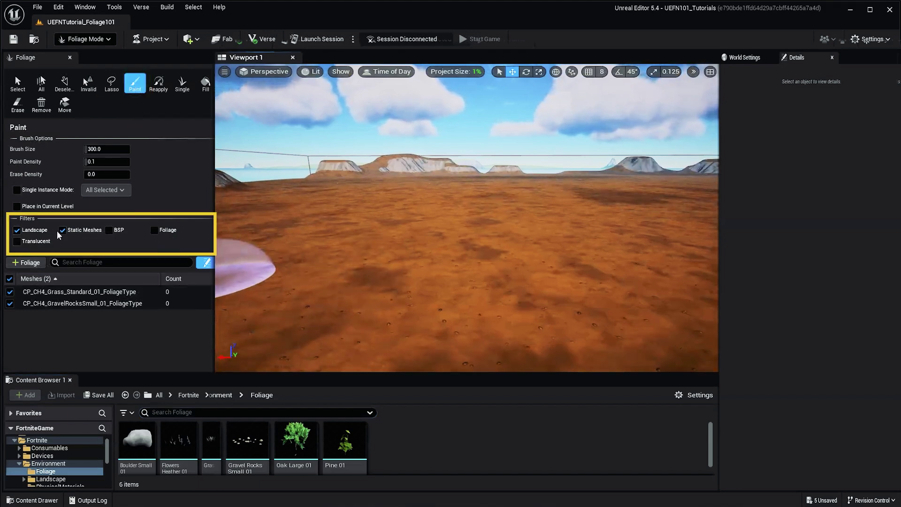
- Deactivate the GravelRocksSmall foliage type and paint a narrow strip of standard grass on the landscape
{"action": "left_click", "coordinate": [10, 303]}
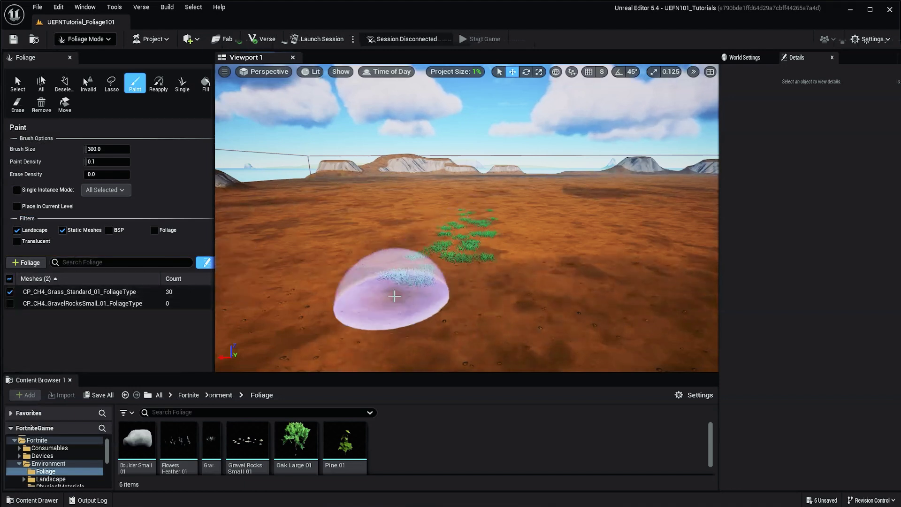
{"action": "mouse_move", "coordinate": [394, 295]}
{"action": "left_mouse_down"}
{"action": "mouse_move", "coordinate": [354, 327]}
{"action": "mouse_move", "coordinate": [485, 255]}
{"action": "left_mouse_up"}
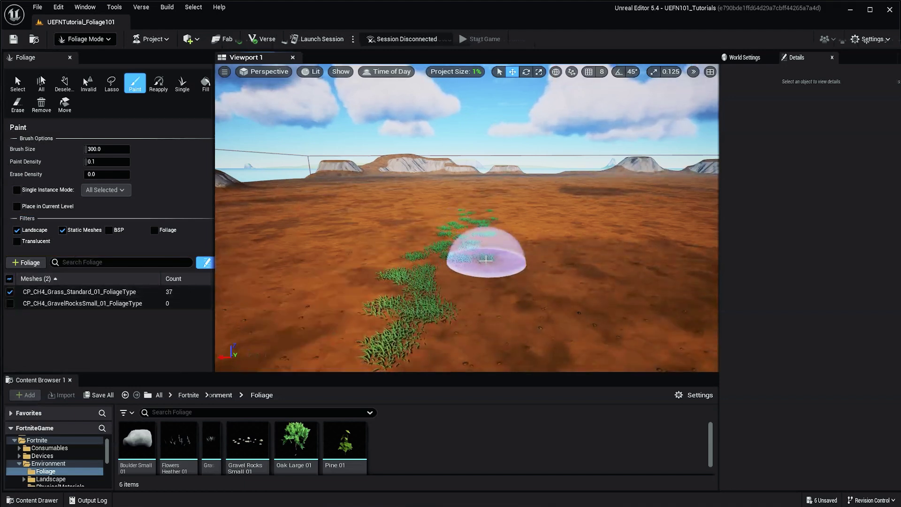
- Enlarge the foliage brush to about 878 and paint sparse grass over a wide area around the first strip
{"action": "key", "text": "bracketright"}
{"action": "key", "text": "bracketright"}
{"action": "key", "text": "bracketright"}
{"action": "key", "text": "bracketright"}
{"action": "key", "text": "bracketright"}
{"action": "key", "text": "bracketright"}
{"action": "key", "text": "bracketright"}
{"action": "key", "text": "bracketright"}
{"action": "key", "text": "bracketright"}
{"action": "key", "text": "bracketright"}
{"action": "key", "text": "bracketright"}
{"action": "key", "text": "bracketright"}
{"action": "key", "text": "bracketright"}
{"action": "key", "text": "bracketright"}
{"action": "key", "text": "bracketright"}
{"action": "key", "text": "bracketright"}
{"action": "key", "text": "bracketright"}
{"action": "key", "text": "bracketright"}
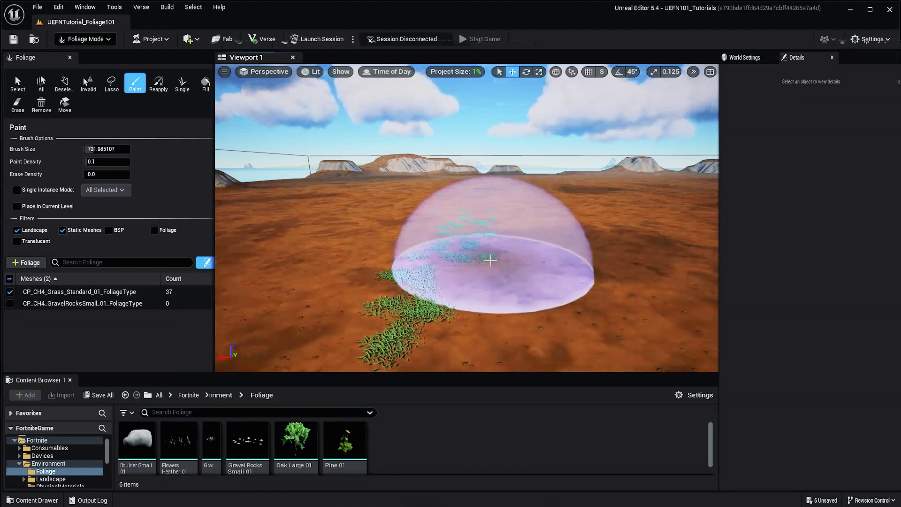
{"action": "mouse_move", "coordinate": [528, 241]}
{"action": "left_mouse_down"}
{"action": "mouse_move", "coordinate": [495, 280]}
{"action": "mouse_move", "coordinate": [383, 302]}
{"action": "mouse_move", "coordinate": [378, 246]}
{"action": "mouse_move", "coordinate": [394, 204]}
{"action": "mouse_move", "coordinate": [438, 195]}
{"action": "left_mouse_up"}
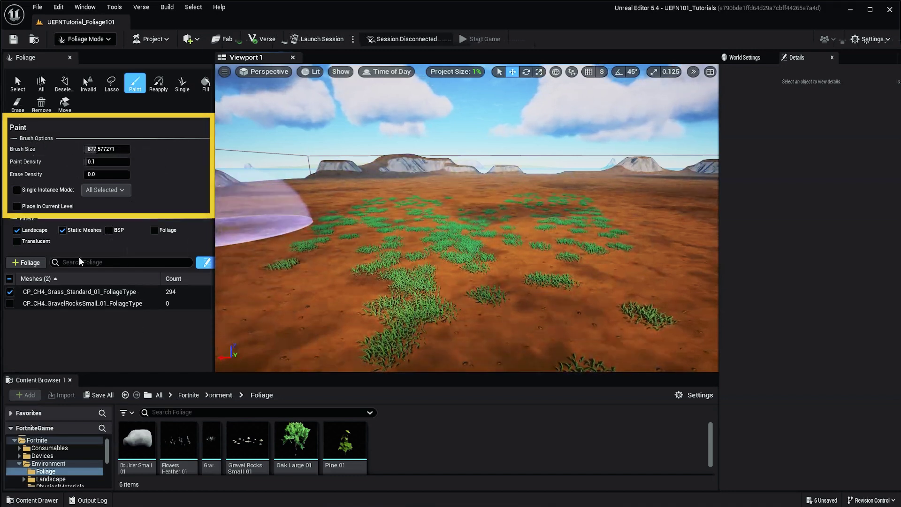
- Activate the GravelRocksSmall foliage type and paint grass and gravel together across the grassy area
{"action": "mouse_move", "coordinate": [457, 231]}
{"action": "right_mouse_down"}
{"action": "mouse_move", "coordinate": [457, 286]}
{"action": "mouse_move", "coordinate": [457, 275]}
{"action": "right_mouse_up"}
{"action": "left_click", "coordinate": [10, 304]}
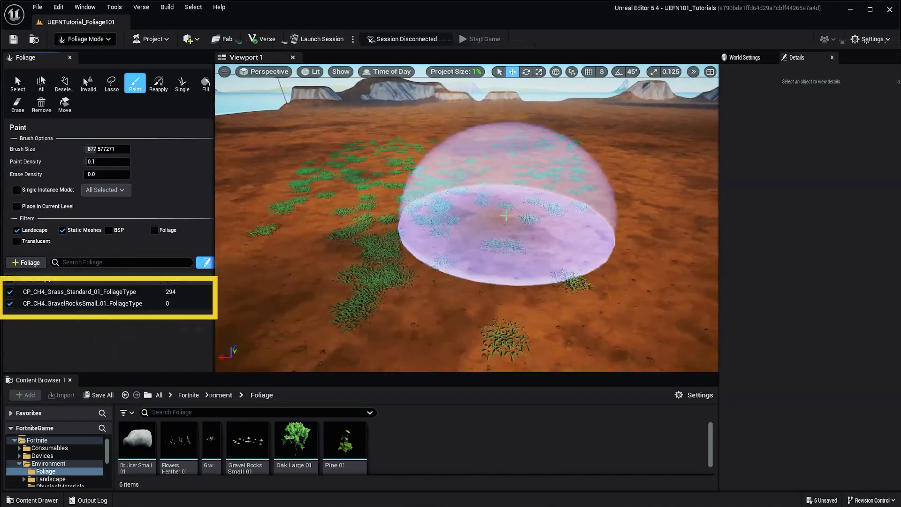
{"action": "mouse_move", "coordinate": [506, 216]}
{"action": "left_mouse_down"}
{"action": "mouse_move", "coordinate": [624, 211]}
{"action": "mouse_move", "coordinate": [549, 317]}
{"action": "left_mouse_up"}
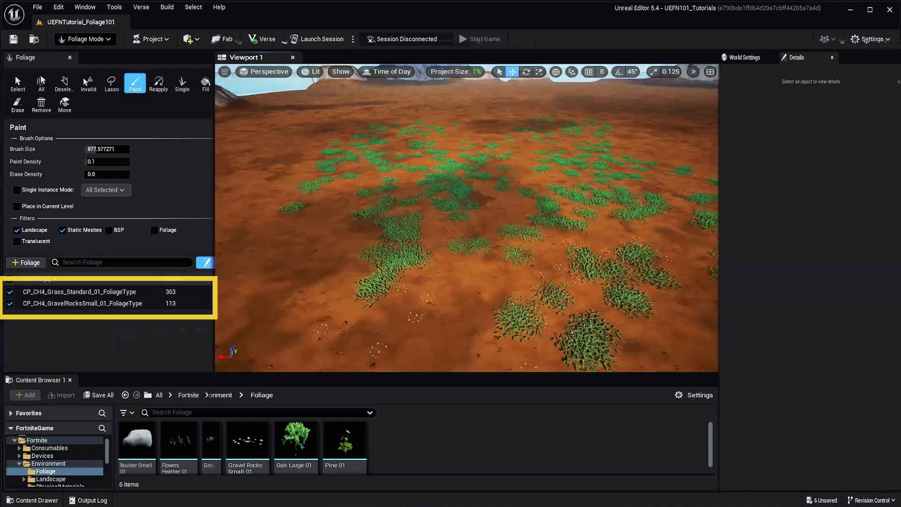
- Deactivate the gravel foliage type, set the paint density to 0.5 and paint thicker grass beside the sparse patches
{"action": "left_click", "coordinate": [10, 304]}
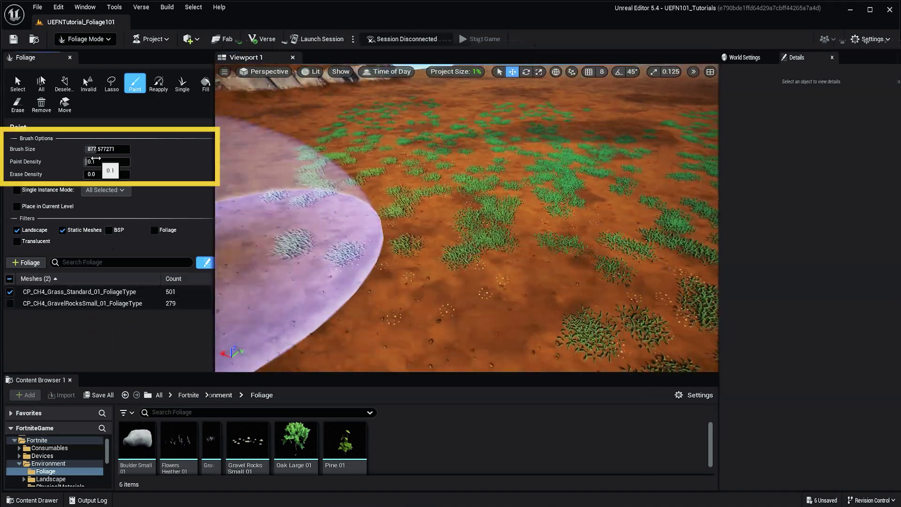
{"action": "type", "text": "0.5"}
{"action": "right_click_drag", "start_coordinate": [399, 202], "coordinate": [368, 185]}
{"action": "mouse_move", "coordinate": [368, 186]}
{"action": "left_mouse_down"}
{"action": "mouse_move", "coordinate": [286, 312]}
{"action": "mouse_move", "coordinate": [407, 202]}
{"action": "mouse_move", "coordinate": [355, 118]}
{"action": "mouse_move", "coordinate": [315, 120]}
{"action": "left_mouse_up"}
{"action": "right_click_drag", "start_coordinate": [314, 120], "coordinate": [451, 120]}
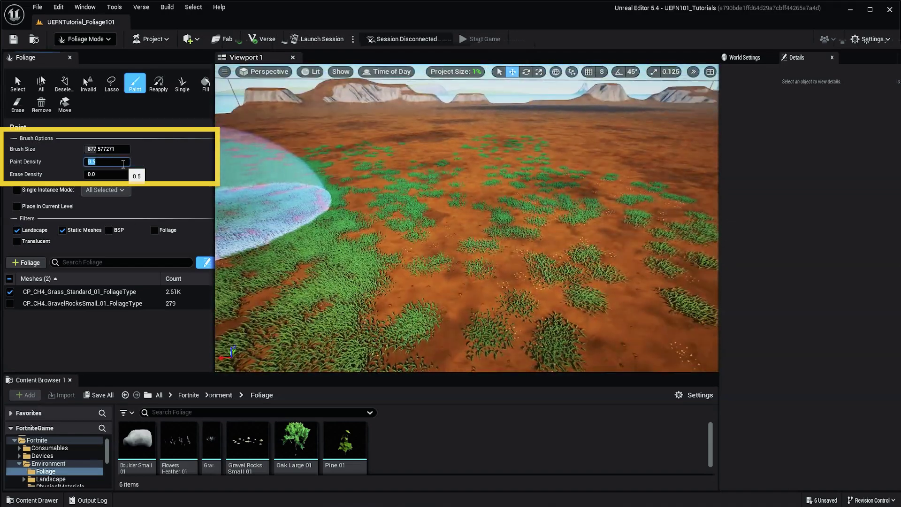
- Set the paint density to 1.0 and paint dense grass across the landscape
{"action": "mouse_move", "coordinate": [291, 182]}
{"action": "right_mouse_down"}
{"action": "mouse_move", "coordinate": [429, 207]}
{"action": "mouse_move", "coordinate": [568, 213]}
{"action": "right_mouse_up"}
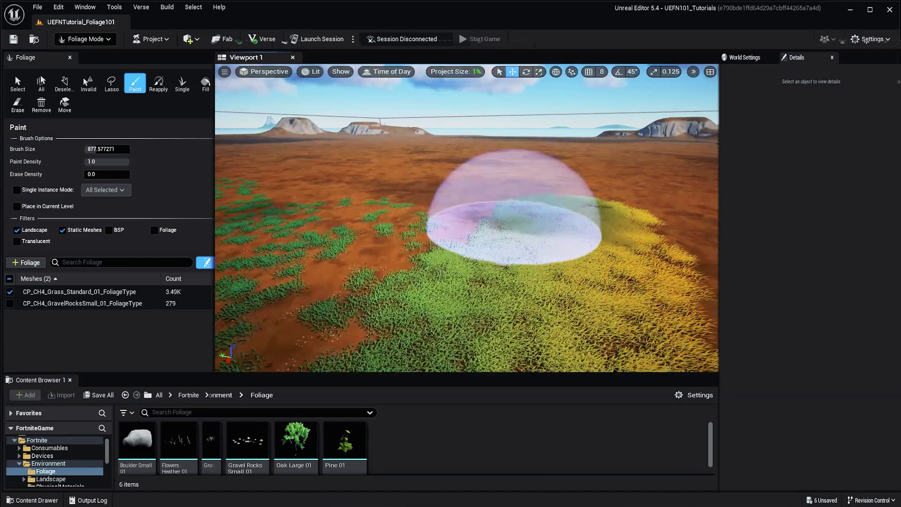
{"action": "left_click_drag", "start_coordinate": [514, 230], "coordinate": [597, 175]}
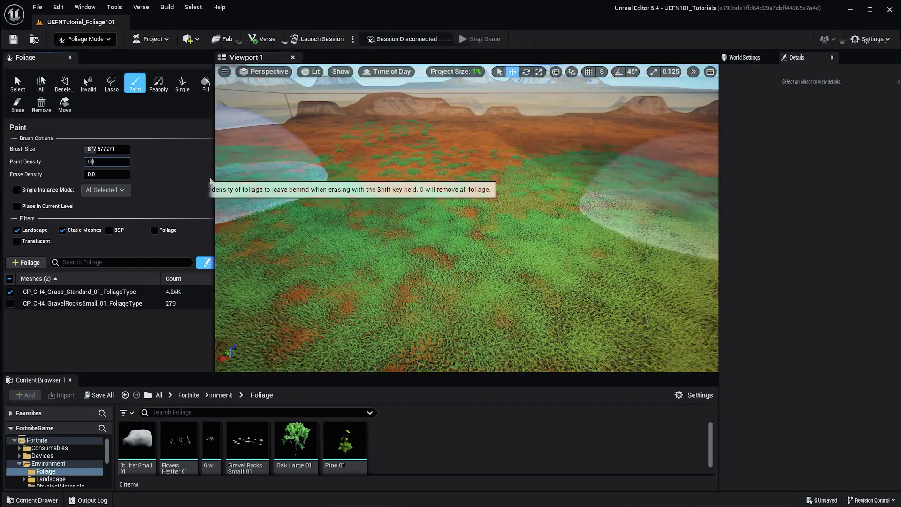
- Set the paint density to 0.1 and resize the foliage brush to about 803
{"action": "right_click_drag", "start_coordinate": [549, 229], "coordinate": [521, 229]}
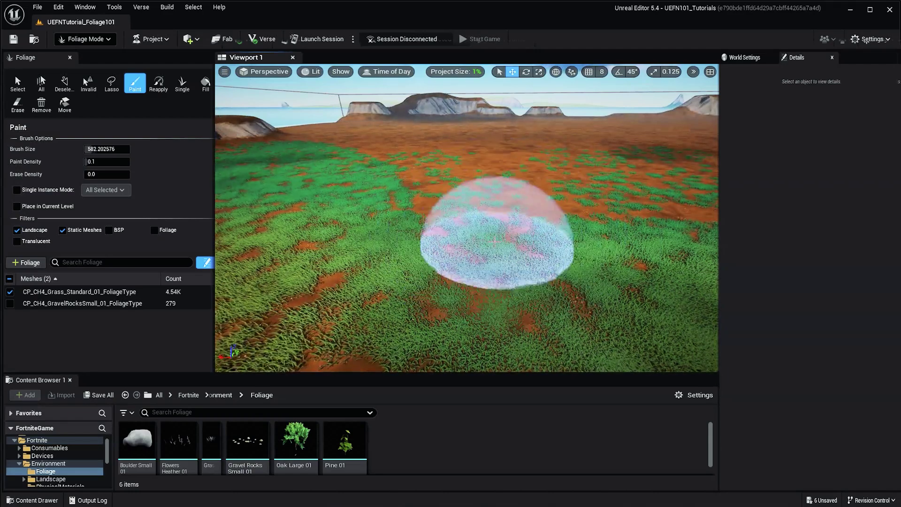
{"action": "key", "text": "bracketright"}
{"action": "key", "text": "bracketright"}
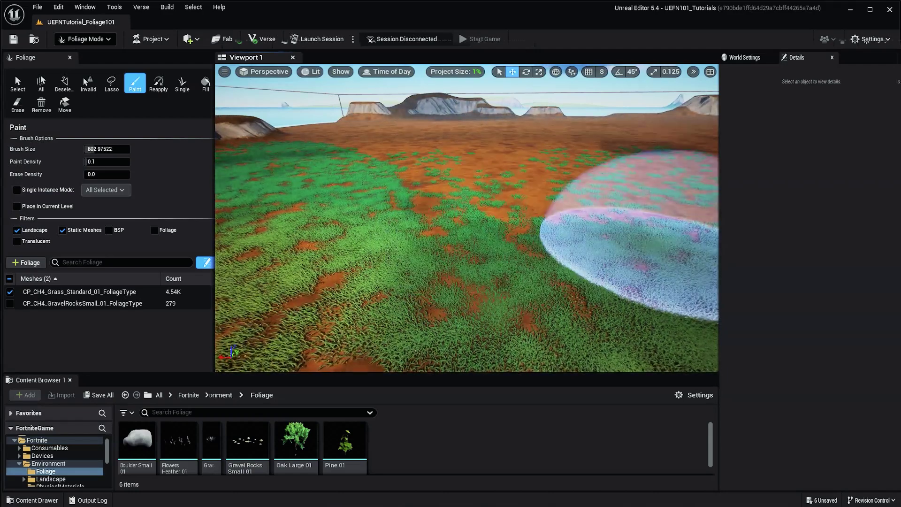
{"action": "right_click_drag", "start_coordinate": [476, 187], "coordinate": [504, 194]}
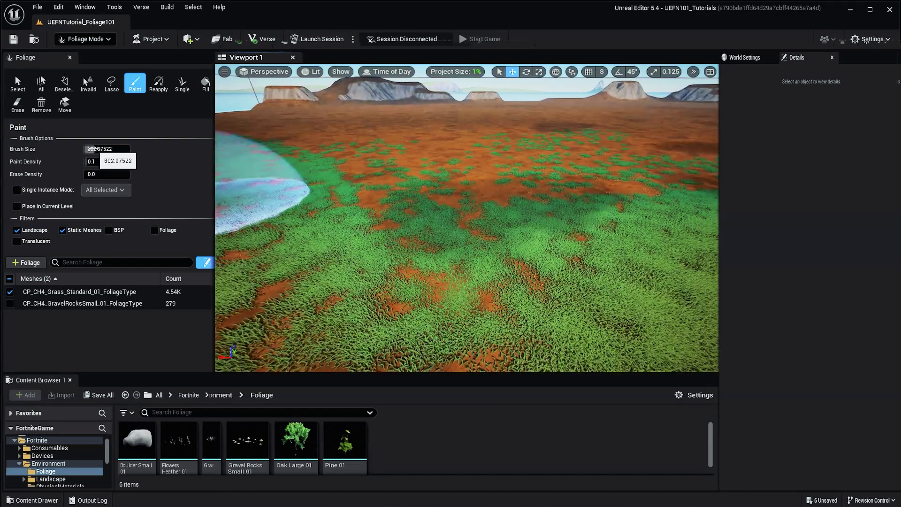
- Paint grass on the landscape with a brush size of about 301, then enlarge the brush to about 1631 and paint more
{"action": "right_click_drag", "start_coordinate": [429, 158], "coordinate": [402, 159]}
{"action": "left_click", "coordinate": [432, 165]}
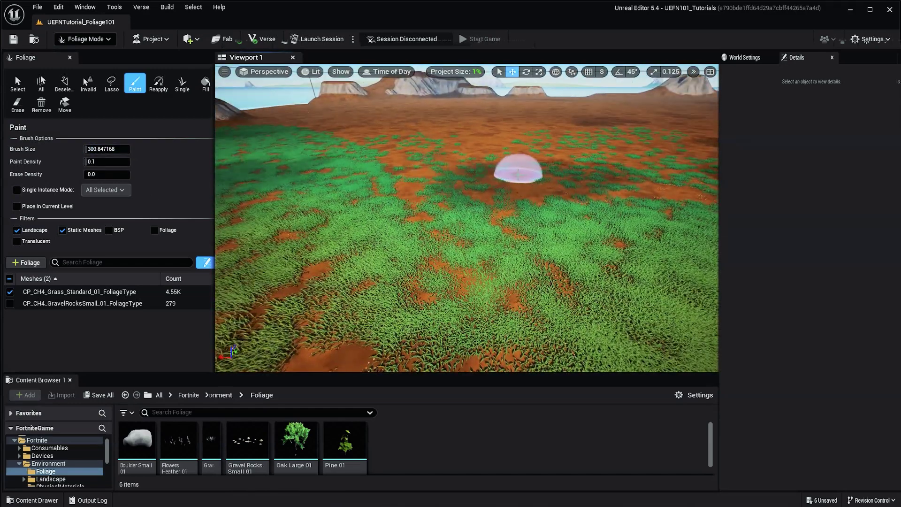
{"action": "left_click_drag", "start_coordinate": [102, 149], "coordinate": [106, 149]}
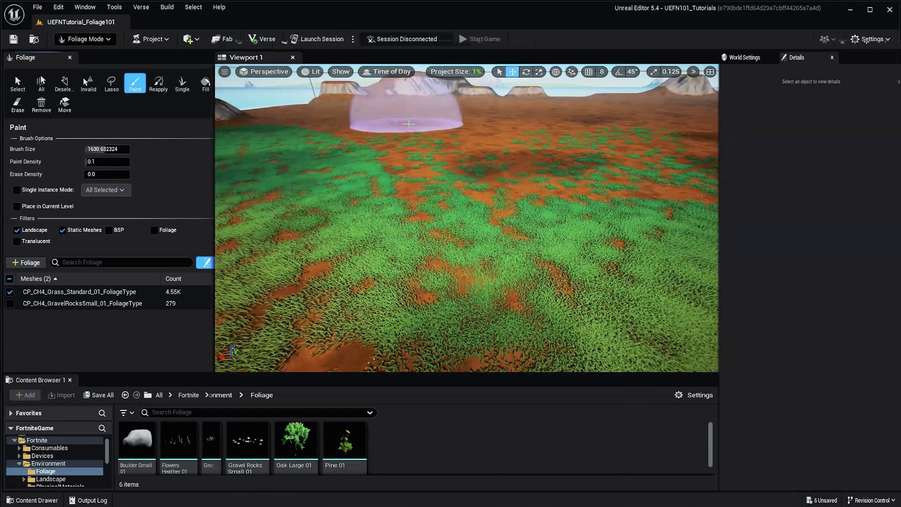
{"action": "left_click", "coordinate": [453, 158]}
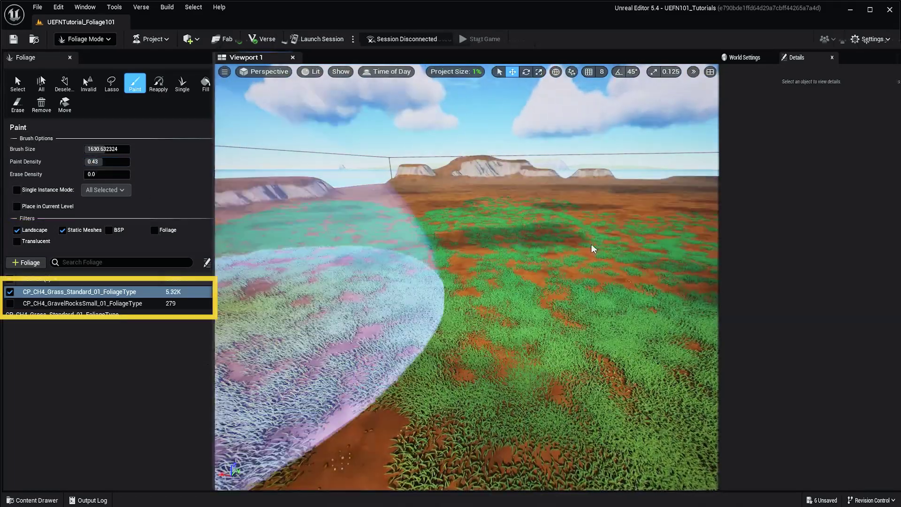
- Activate the GravelRocksSmall foliage type, deactivate the grass type and paint only gravel across the bare landscape
{"action": "left_click", "coordinate": [10, 303]}
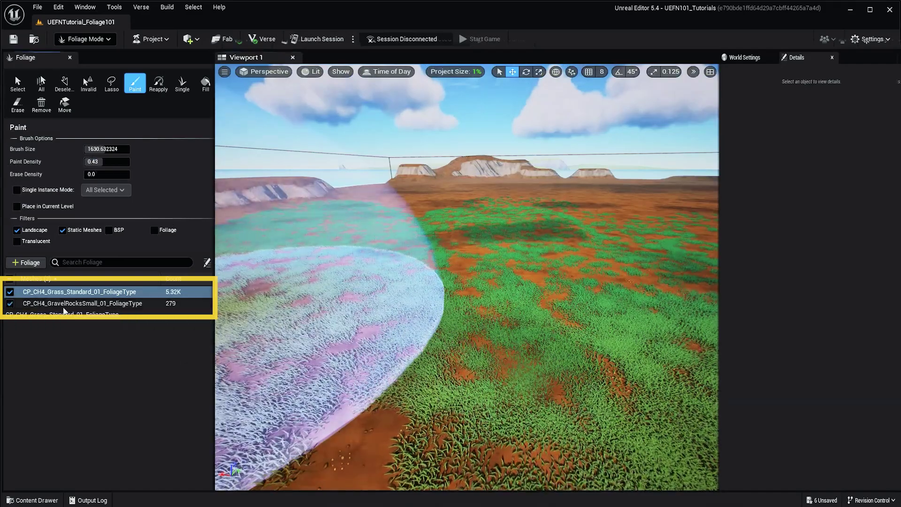
{"action": "left_click", "coordinate": [10, 292]}
{"action": "mouse_move", "coordinate": [376, 319]}
{"action": "left_mouse_down"}
{"action": "mouse_move", "coordinate": [540, 318]}
{"action": "mouse_move", "coordinate": [523, 318]}
{"action": "left_mouse_up"}
{"action": "right_click_drag", "start_coordinate": [523, 318], "coordinate": [685, 399]}
{"action": "mouse_move", "coordinate": [523, 318]}
{"action": "left_mouse_down"}
{"action": "mouse_move", "coordinate": [560, 162]}
{"action": "mouse_move", "coordinate": [513, 201]}
{"action": "left_mouse_up"}
{"action": "right_click_drag", "start_coordinate": [514, 201], "coordinate": [513, 117]}
{"action": "mouse_move", "coordinate": [513, 200]}
{"action": "left_mouse_down"}
{"action": "mouse_move", "coordinate": [380, 180]}
{"action": "mouse_move", "coordinate": [613, 217]}
{"action": "mouse_move", "coordinate": [543, 261]}
{"action": "mouse_move", "coordinate": [351, 205]}
{"action": "left_mouse_up"}
{"action": "right_click_drag", "start_coordinate": [315, 211], "coordinate": [314, 211]}
- Reactivate the grass foliage type alongside the gravel and paint over the bare ground beside the existing grass
{"action": "left_click", "coordinate": [10, 292]}
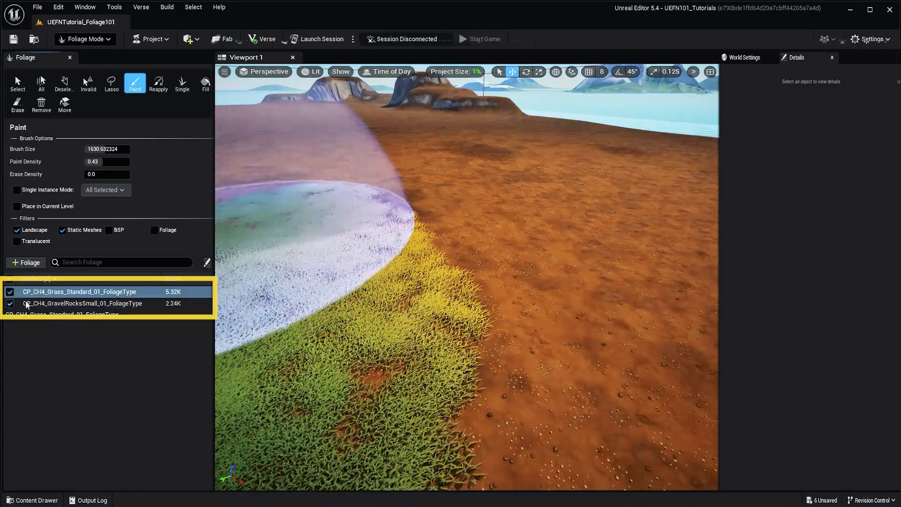
{"action": "left_click_drag", "start_coordinate": [422, 235], "coordinate": [452, 222]}
{"action": "right_click_drag", "start_coordinate": [453, 221], "coordinate": [587, 197]}
{"action": "mouse_move", "coordinate": [588, 197]}
{"action": "left_mouse_down"}
{"action": "mouse_move", "coordinate": [524, 271]}
{"action": "mouse_move", "coordinate": [521, 241]}
{"action": "left_mouse_up"}
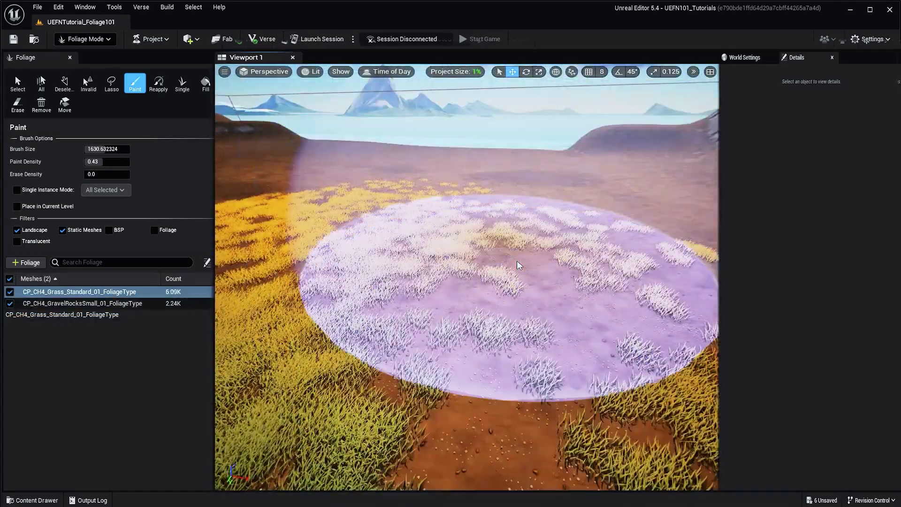
{"action": "right_click_drag", "start_coordinate": [521, 242], "coordinate": [361, 242]}
- Select a single grass instance at the edge of the field, then move and enlarge it with the transform gizmo
{"action": "left_click", "coordinate": [10, 83]}
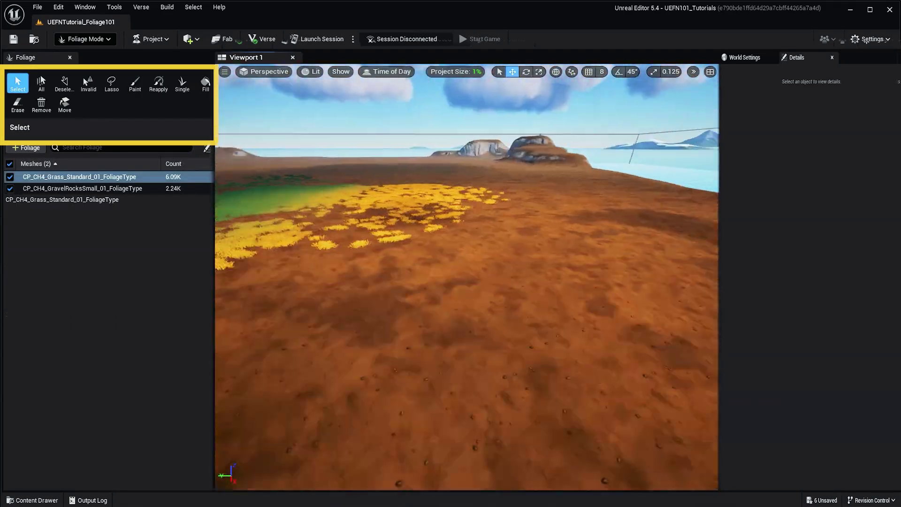
{"action": "right_click_drag", "start_coordinate": [466, 277], "coordinate": [423, 256]}
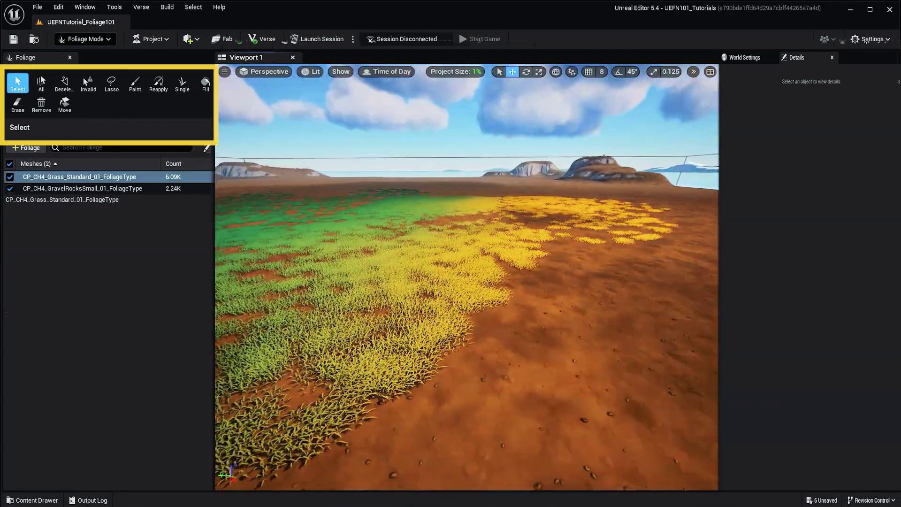
{"action": "left_click", "coordinate": [426, 338]}
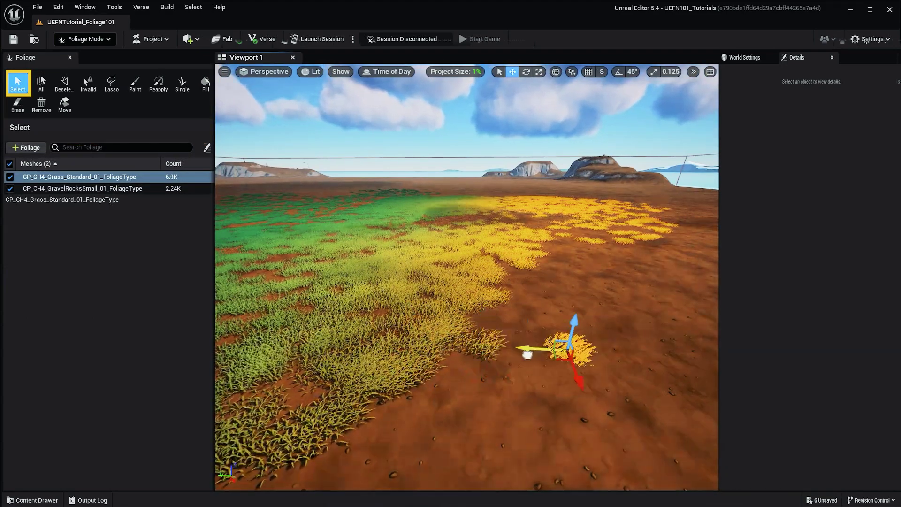
{"action": "left_click_drag", "start_coordinate": [527, 355], "coordinate": [492, 354]}
{"action": "key", "text": "e"}
{"action": "key", "text": "r"}
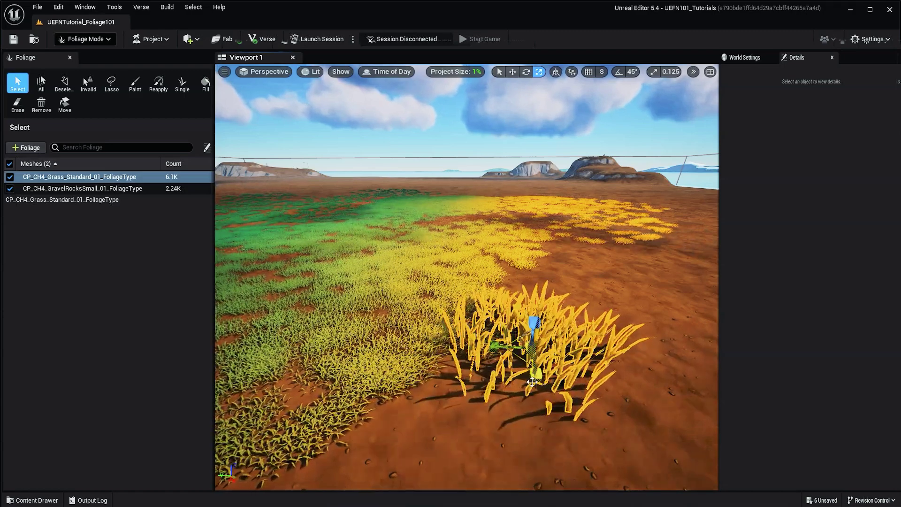
- Duplicate the enlarged grass instance and delete the enlarged tufts from the bare ground
{"action": "right_click_drag", "start_coordinate": [532, 382], "coordinate": [709, 378]}
{"action": "key", "text": "w"}
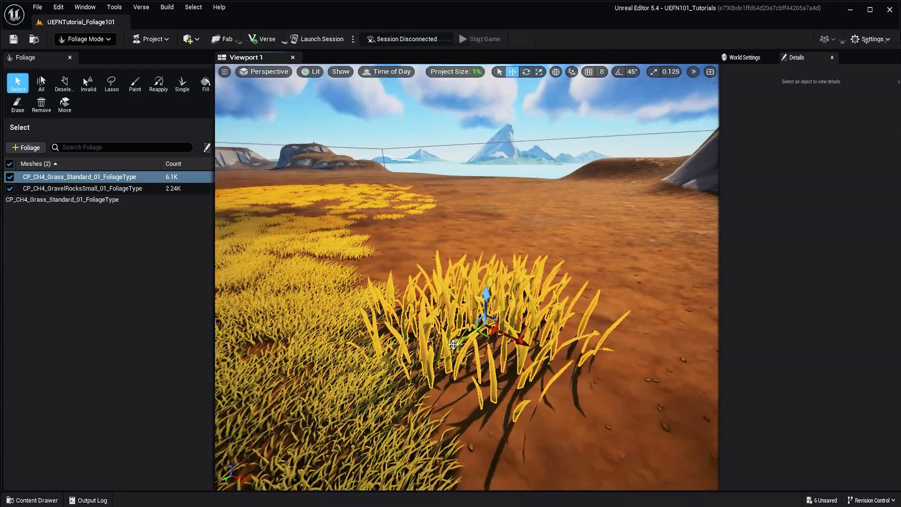
{"action": "left_click", "coordinate": [556, 331]}
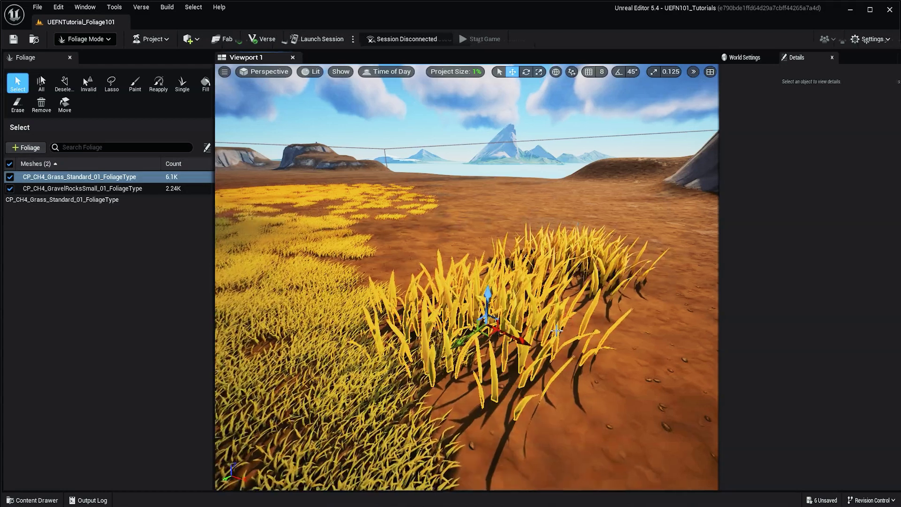
{"action": "key", "text": "Delete"}
{"action": "right_click_drag", "start_coordinate": [589, 265], "coordinate": [540, 284]}
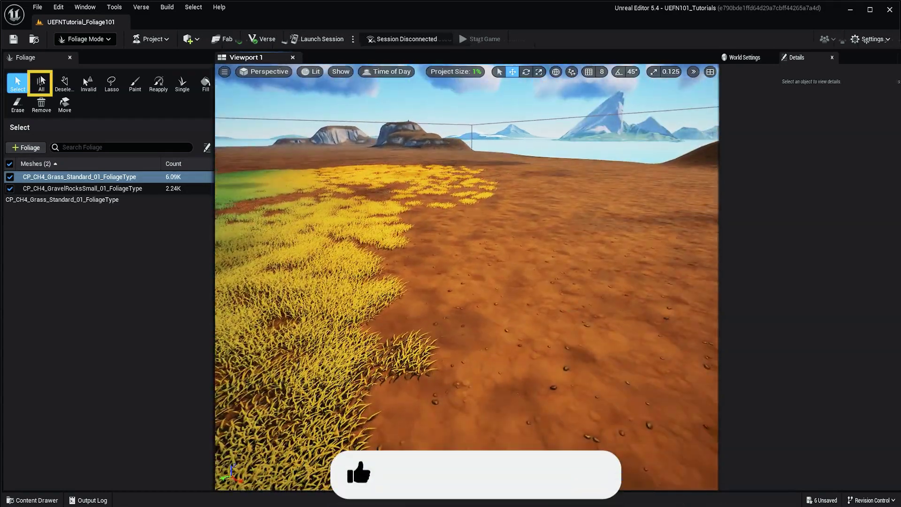
- Select all foliage instances on the landscape and deselect them again
{"action": "left_click", "coordinate": [43, 82]}
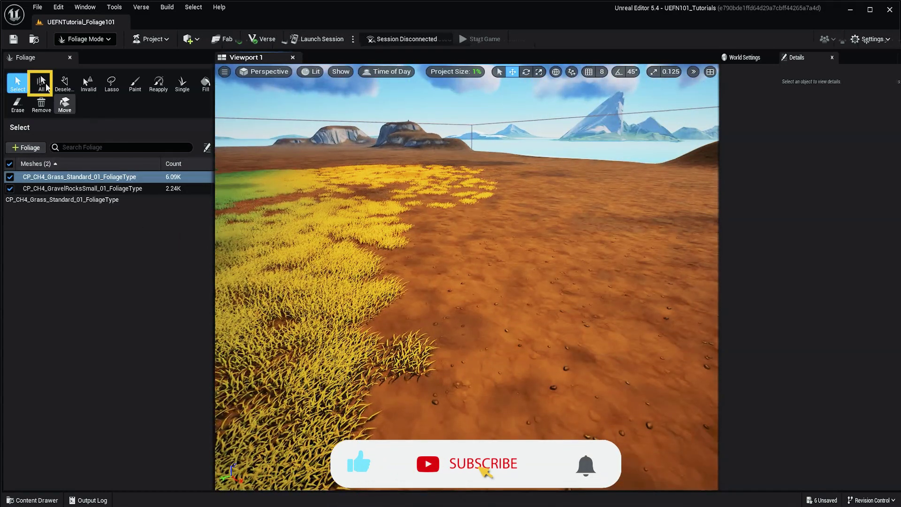
{"action": "right_click_drag", "start_coordinate": [416, 277], "coordinate": [429, 196]}
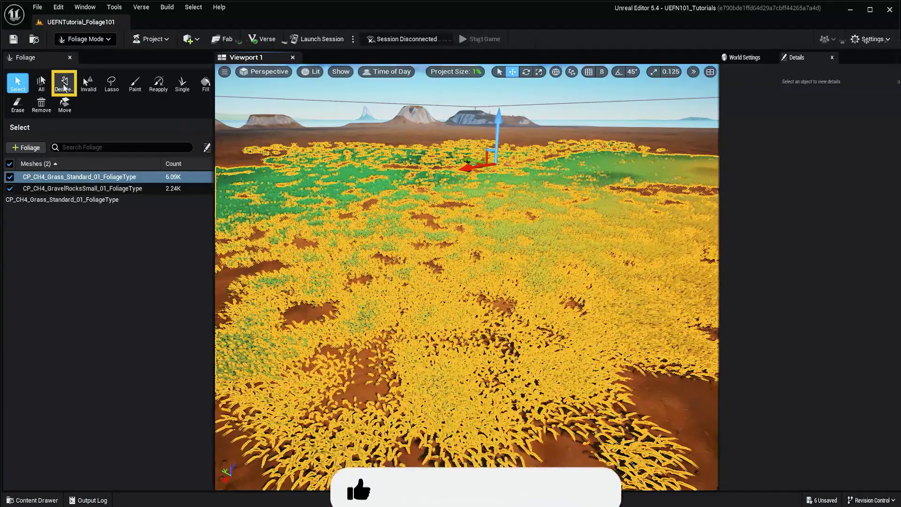
{"action": "left_click", "coordinate": [63, 86]}
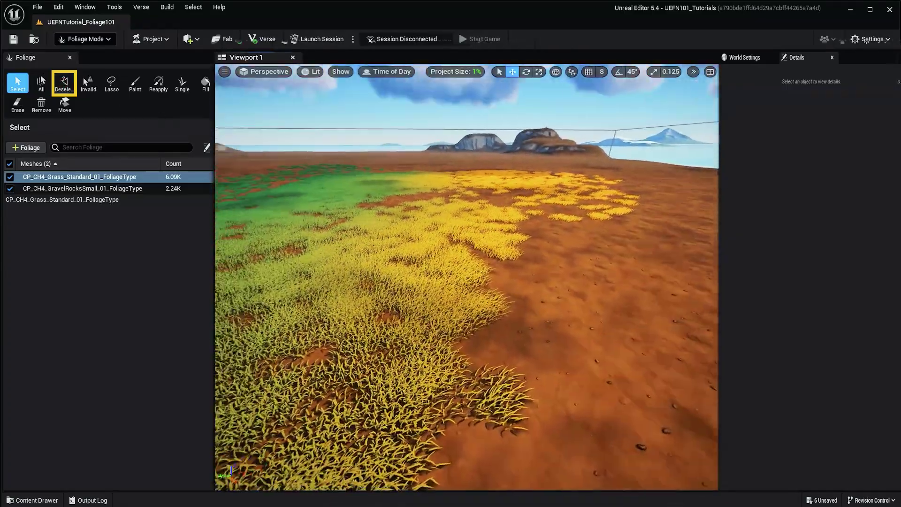
- Select the invalid foliage instances floating above the landscape and delete them
{"action": "left_click", "coordinate": [87, 84]}
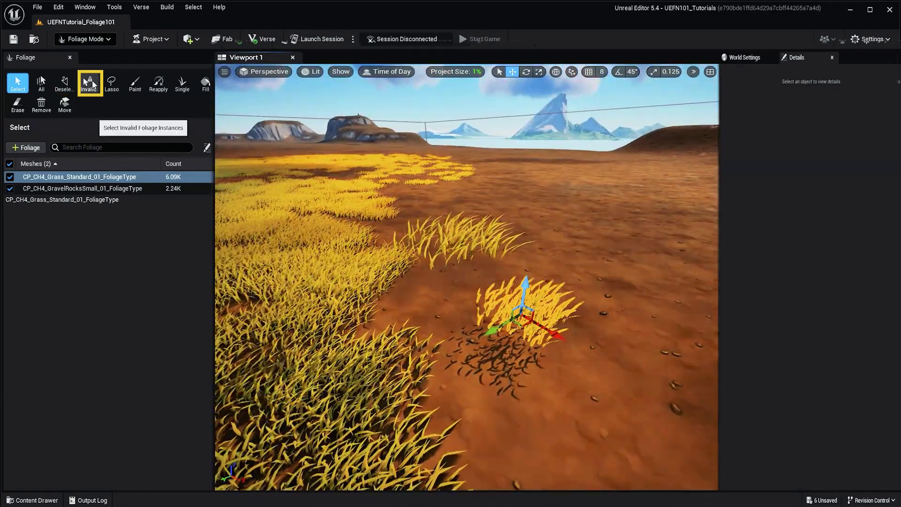
{"action": "left_click", "coordinate": [90, 85]}
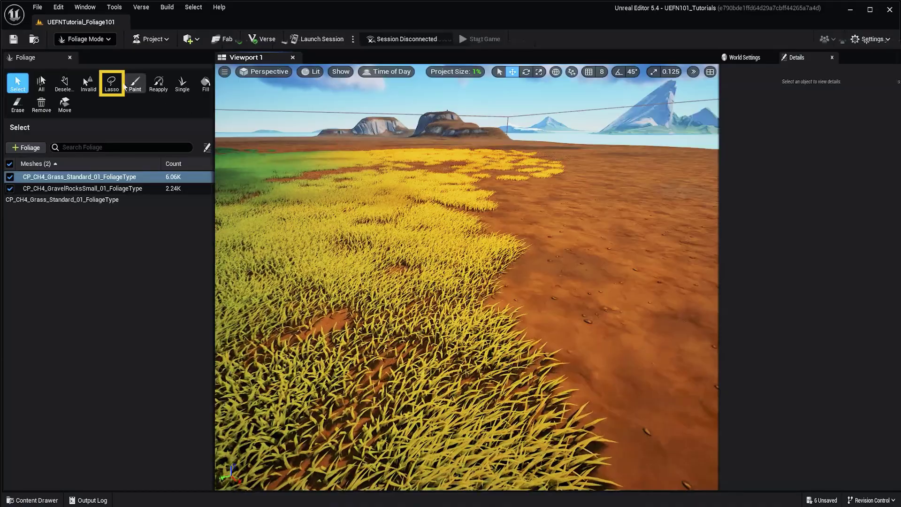
- Lasso-select grass instances across the field with the selection brush
{"action": "left_click", "coordinate": [120, 85]}
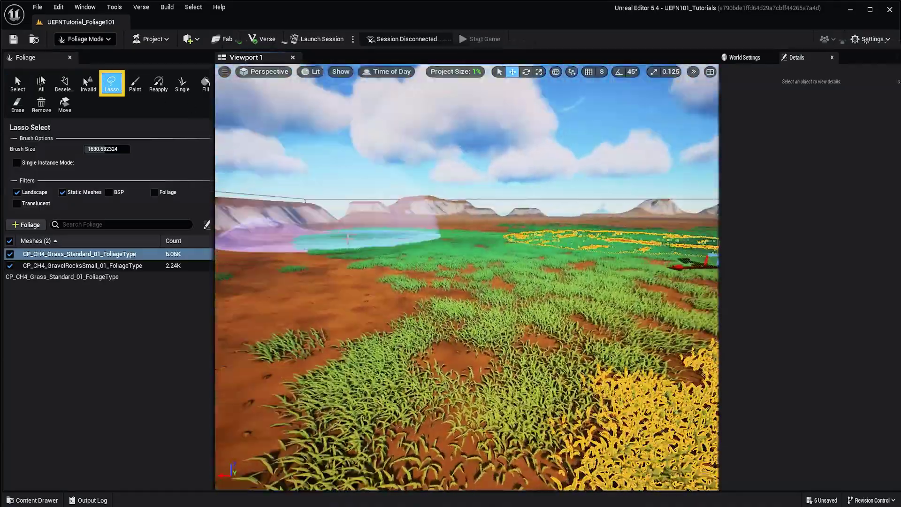
{"action": "left_click_drag", "start_coordinate": [348, 239], "coordinate": [648, 242]}
{"action": "mouse_move", "coordinate": [504, 321]}
{"action": "right_mouse_down"}
{"action": "mouse_move", "coordinate": [573, 366]}
{"action": "mouse_move", "coordinate": [634, 343]}
{"action": "right_mouse_up"}
{"action": "left_click", "coordinate": [508, 180]}
{"action": "right_click_drag", "start_coordinate": [508, 180], "coordinate": [596, 183]}
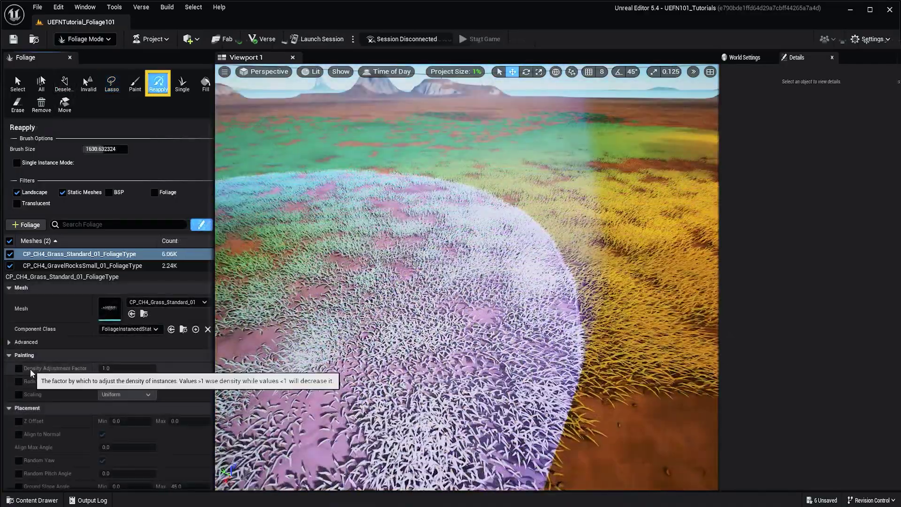
- Enable the density adjustment factor for reapplying the grass type, set it to 2 and brush over the field to thicken it
{"action": "left_click", "coordinate": [19, 368]}
{"action": "left_click", "coordinate": [126, 368]}
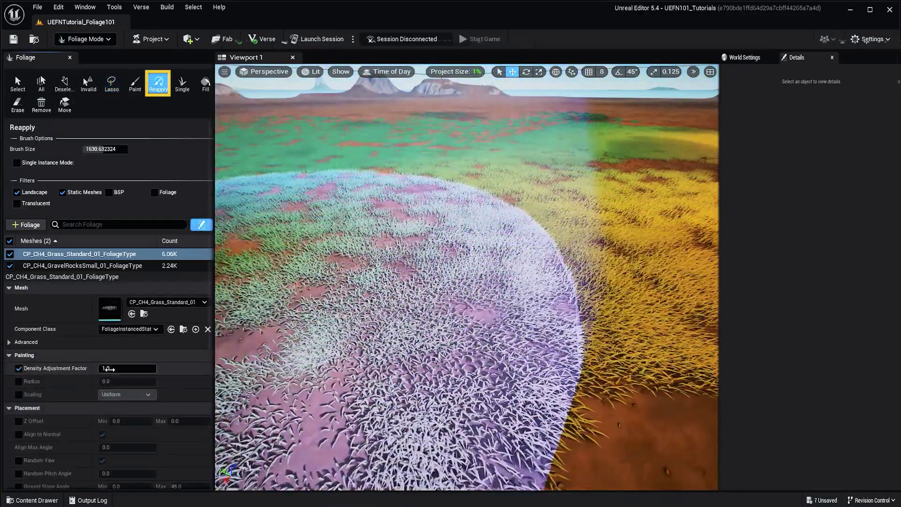
{"action": "type", "text": "2"}
{"action": "key", "text": "Return"}
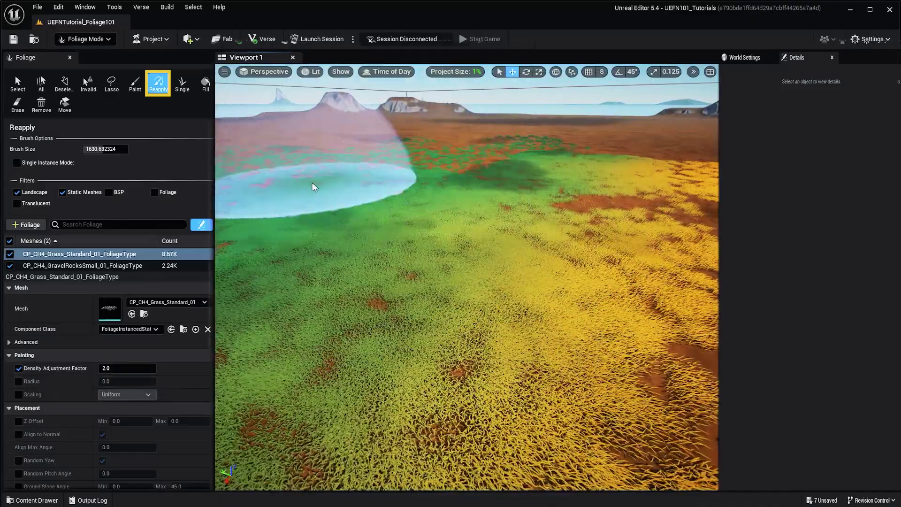
{"action": "left_click_drag", "start_coordinate": [315, 187], "coordinate": [328, 338]}
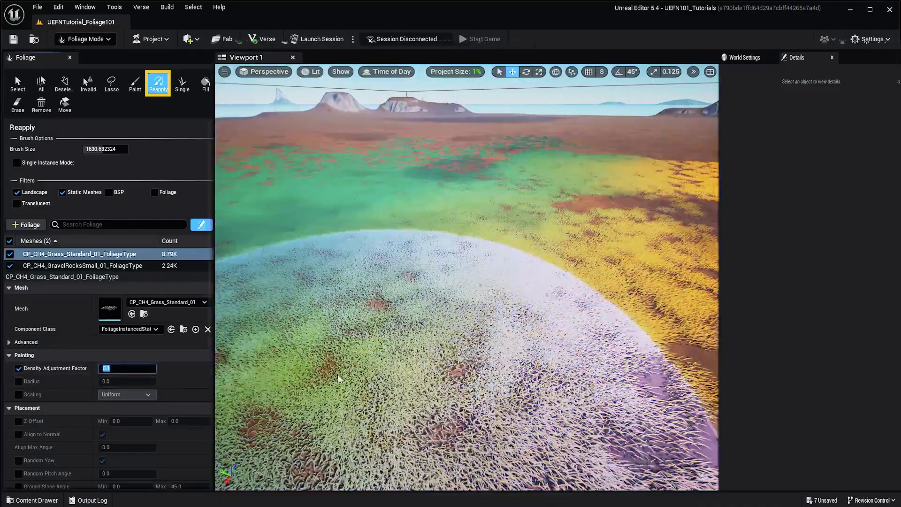
- Thin the grass by reapplying it with a density adjustment factor of 0.1, then thicken it again with a factor of 2.0
{"action": "type", "text": "0.1"}
{"action": "key", "text": "Return"}
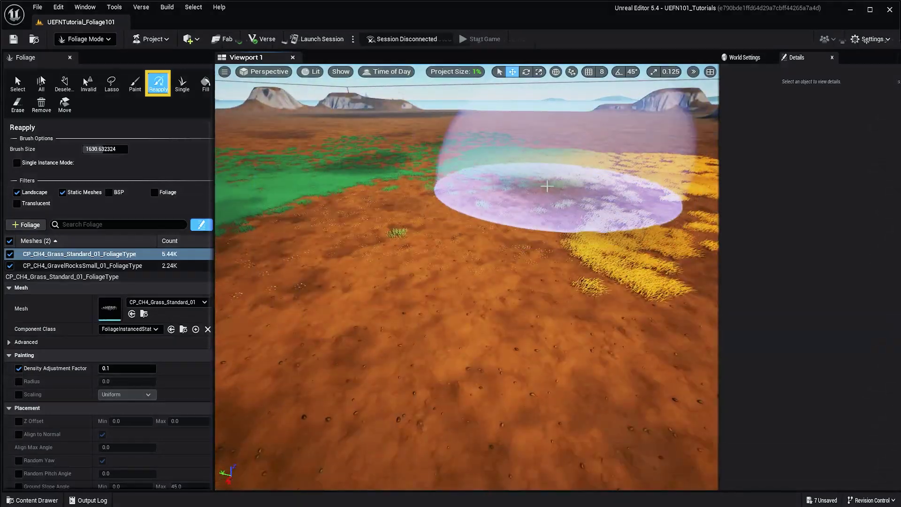
{"action": "left_click", "coordinate": [120, 370]}
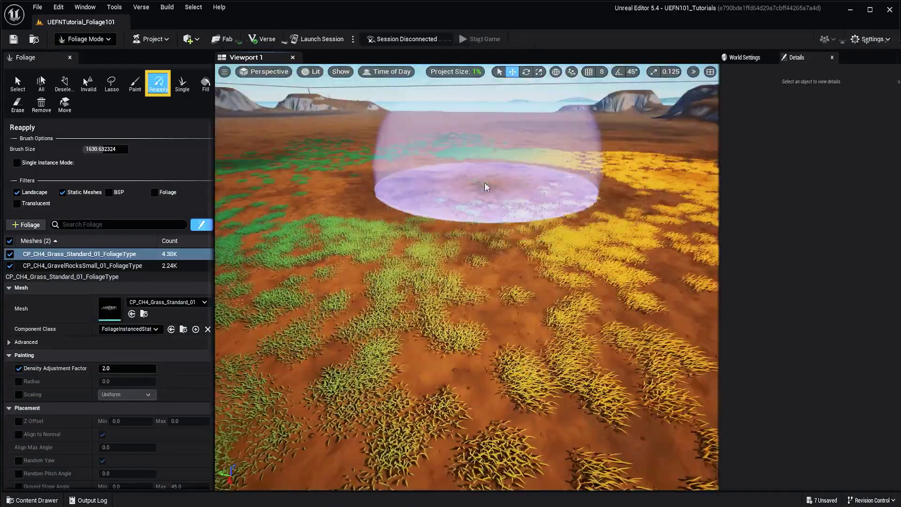
{"action": "left_click_drag", "start_coordinate": [485, 186], "coordinate": [366, 198]}
{"action": "right_click_drag", "start_coordinate": [366, 197], "coordinate": [282, 197]}
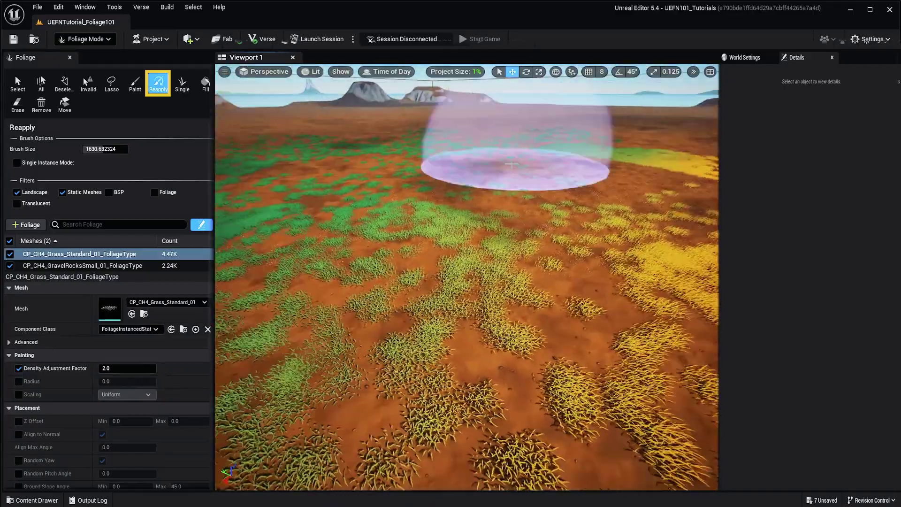
{"action": "mouse_move", "coordinate": [545, 162]}
{"action": "left_mouse_down"}
{"action": "mouse_move", "coordinate": [554, 262]}
{"action": "mouse_move", "coordinate": [446, 303]}
{"action": "left_mouse_up"}
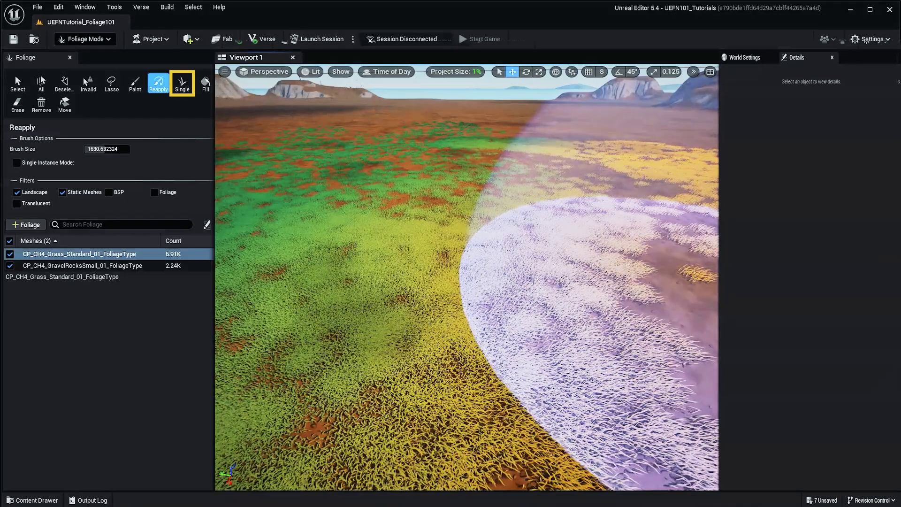
- Place single foliage instances one at a time on the bare ground beside the scattered grass tufts
{"action": "left_click", "coordinate": [182, 84]}
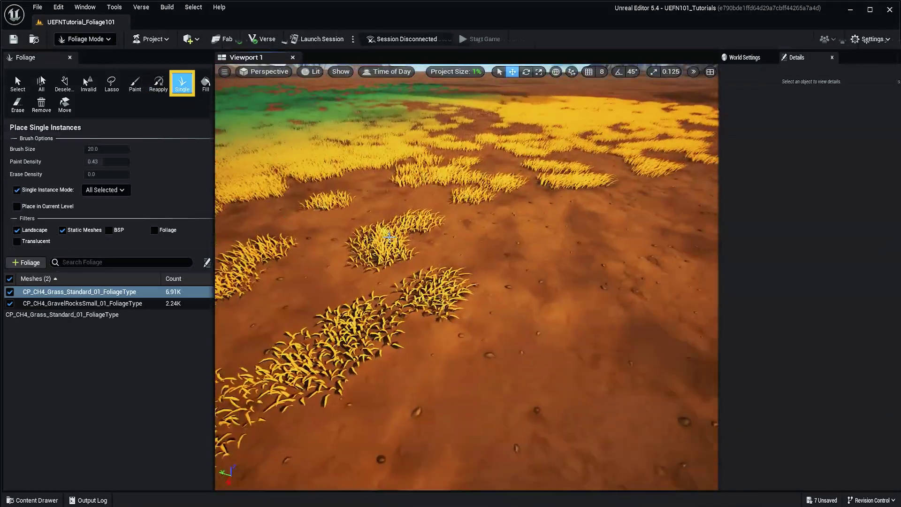
{"action": "right_click_drag", "start_coordinate": [389, 237], "coordinate": [510, 234]}
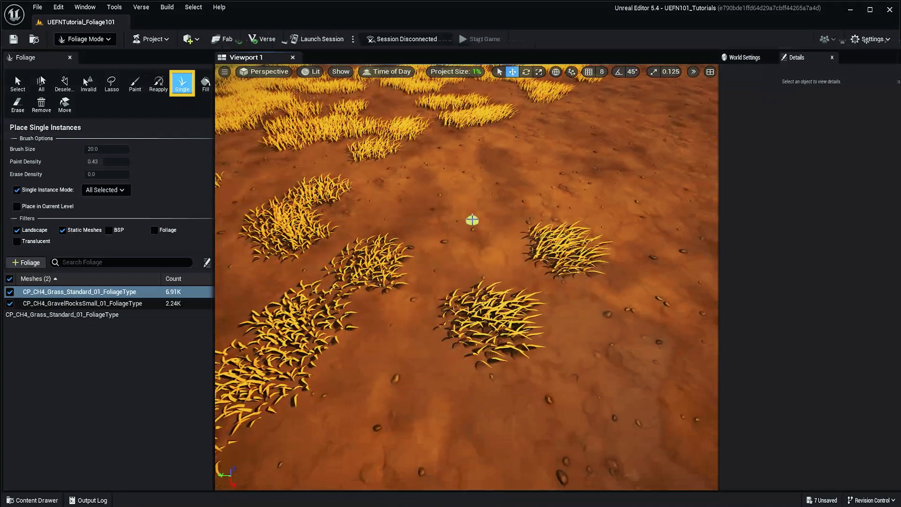
{"action": "right_click_drag", "start_coordinate": [476, 197], "coordinate": [557, 216]}
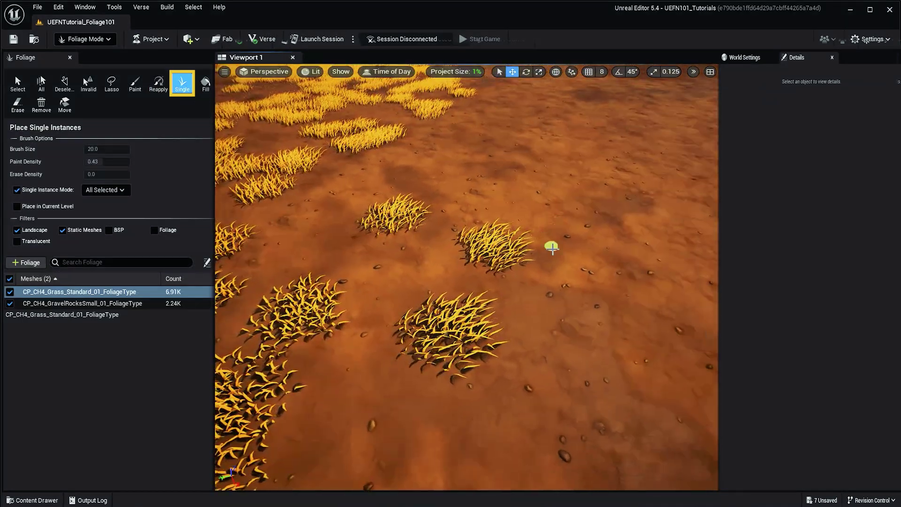
{"action": "left_click", "coordinate": [559, 257]}
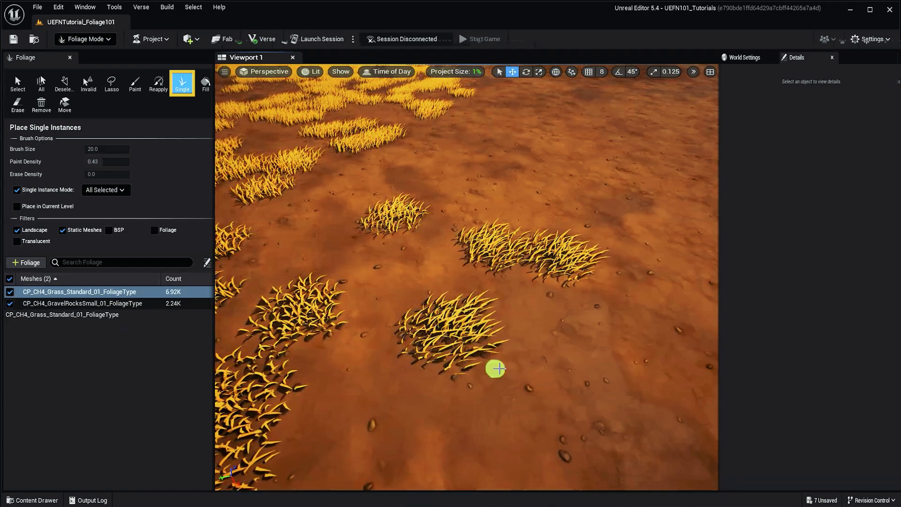
{"action": "right_click_drag", "start_coordinate": [519, 298], "coordinate": [512, 258]}
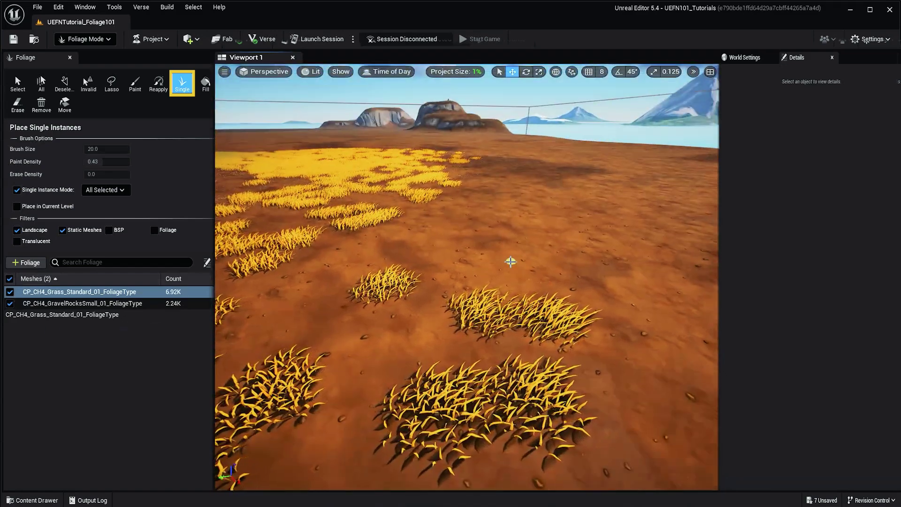
{"action": "right_click_drag", "start_coordinate": [413, 280], "coordinate": [328, 329]}
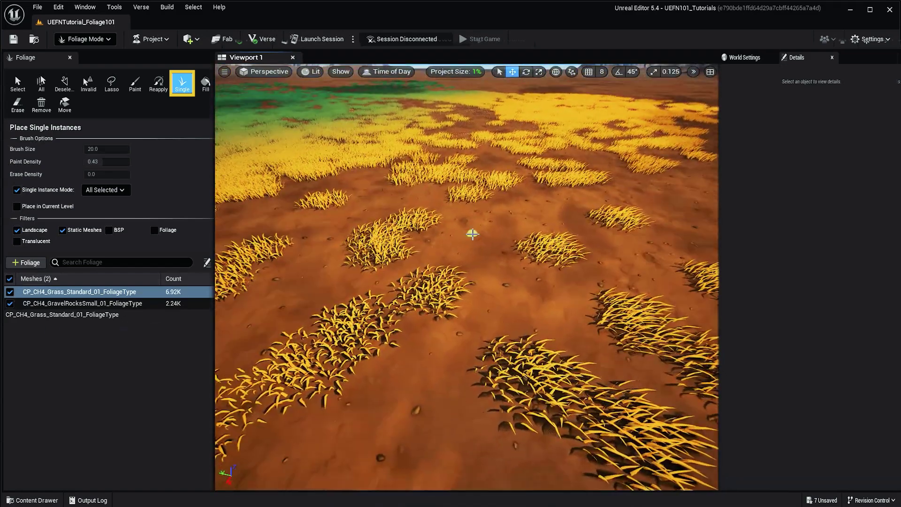
{"action": "left_click", "coordinate": [472, 234]}
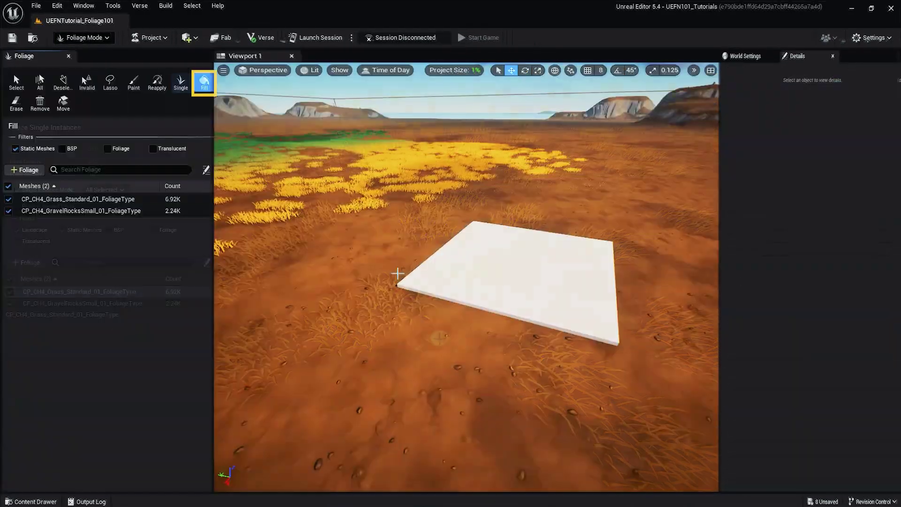
- Fill the flat white static mesh with the grass and gravel foliage types
{"action": "left_click", "coordinate": [503, 231]}
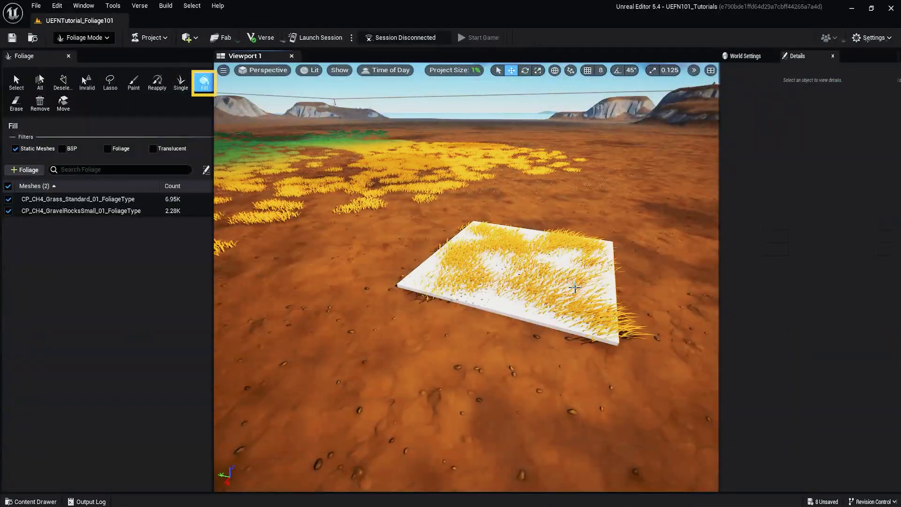
- Fill the flat white static mesh once more with both foliage types to thicken its coverage
{"action": "right_click_drag", "start_coordinate": [502, 232], "coordinate": [459, 237]}
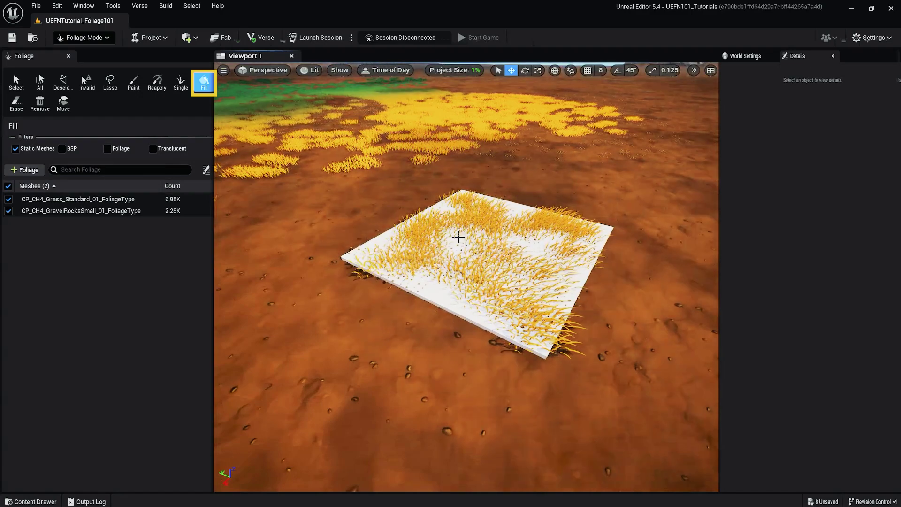
{"action": "left_click", "coordinate": [474, 275]}
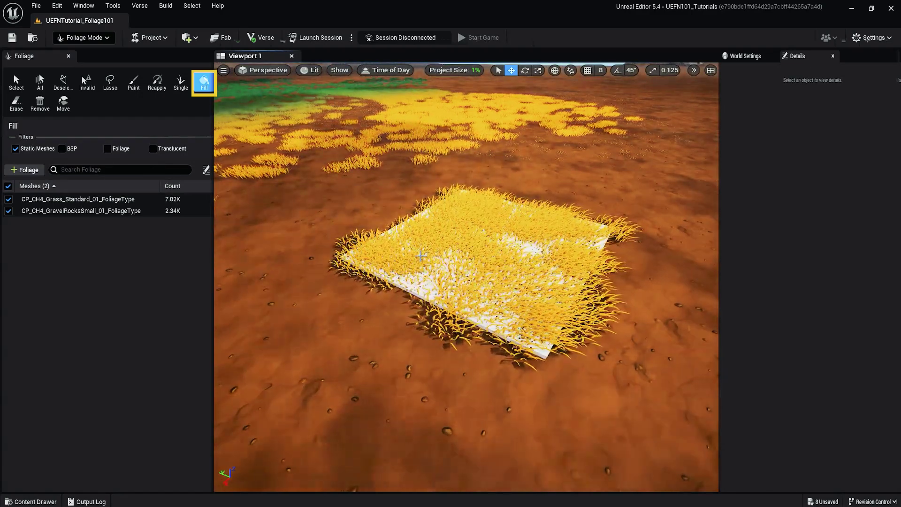
- Erase grass and gravel together from the landscape with the Erase tool, brushing across the scattered tufts and the field's edge
{"action": "left_click", "coordinate": [17, 105]}
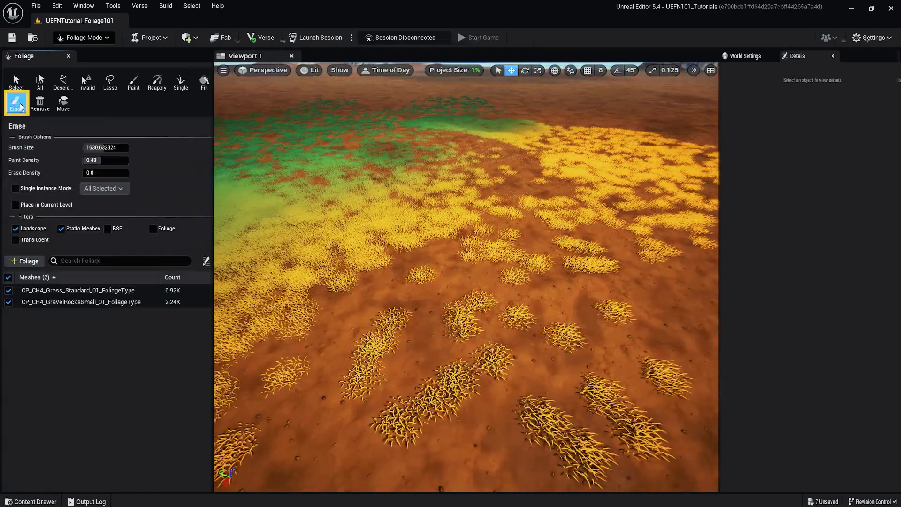
{"action": "mouse_move", "coordinate": [530, 243]}
{"action": "left_mouse_down"}
{"action": "mouse_move", "coordinate": [521, 250]}
{"action": "mouse_move", "coordinate": [392, 169]}
{"action": "mouse_move", "coordinate": [422, 141]}
{"action": "mouse_move", "coordinate": [436, 212]}
{"action": "left_mouse_up"}
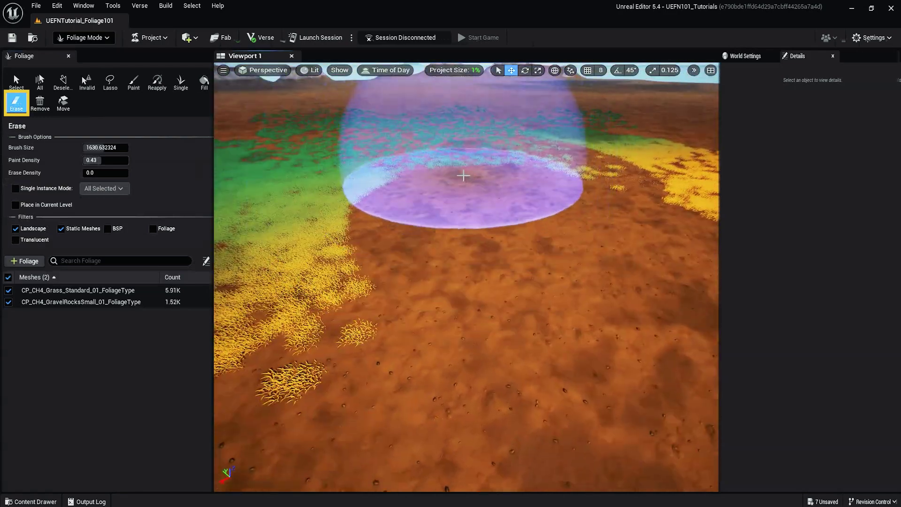
{"action": "left_click_drag", "start_coordinate": [463, 175], "coordinate": [444, 230]}
{"action": "right_click_drag", "start_coordinate": [444, 230], "coordinate": [392, 380]}
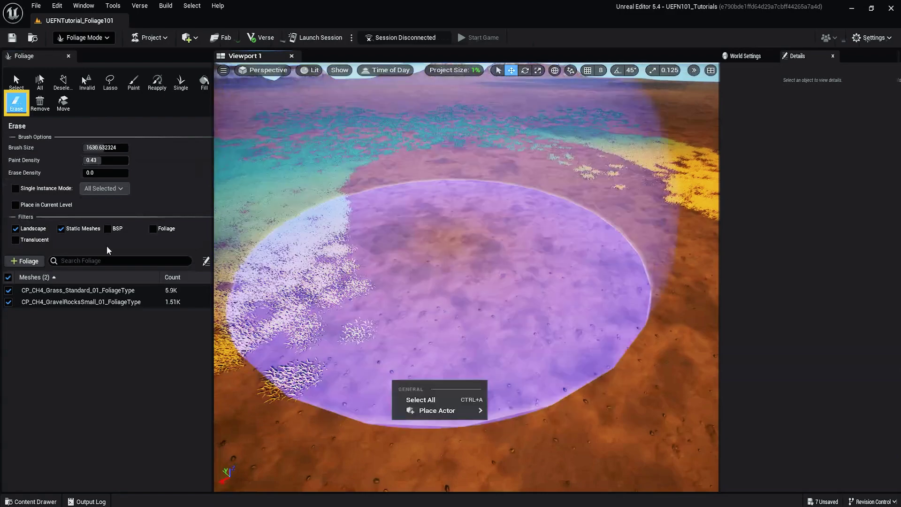
- Exclude the grass foliage type and brush with the Erase tool over the field to erase only gravel rocks
{"action": "left_click", "coordinate": [9, 290]}
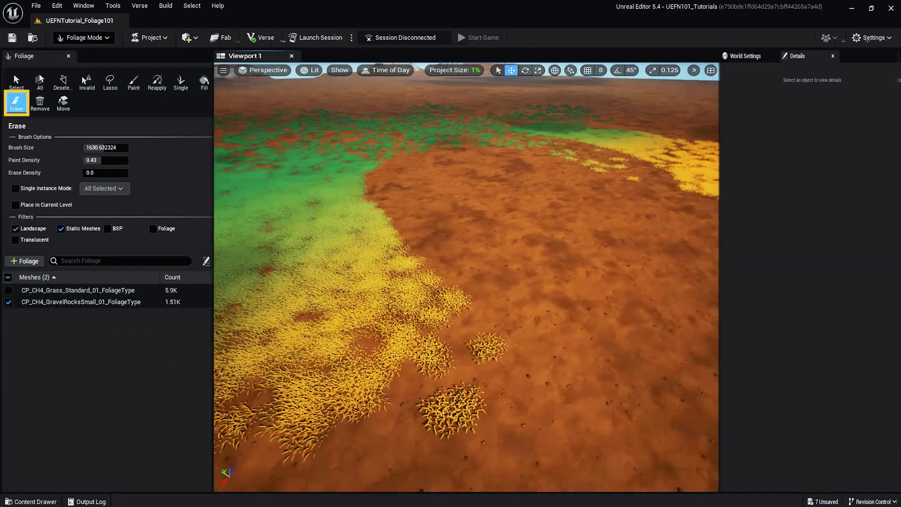
{"action": "right_click_drag", "start_coordinate": [442, 278], "coordinate": [390, 278]}
{"action": "mouse_move", "coordinate": [390, 277]}
{"action": "left_mouse_down"}
{"action": "mouse_move", "coordinate": [372, 207]}
{"action": "mouse_move", "coordinate": [427, 264]}
{"action": "left_mouse_up"}
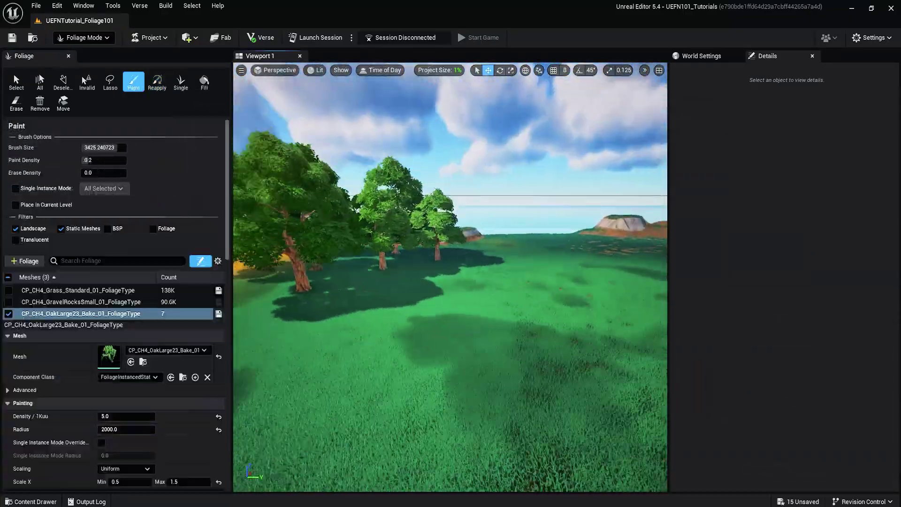
- Enlarge the paint brush to about 4372 and paint large oak trees on the open grass beside the existing trees
{"action": "key", "text": "bracketright"}
{"action": "key", "text": "bracketright"}
{"action": "key", "text": "bracketright"}
{"action": "key", "text": "bracketright"}
{"action": "key", "text": "bracketright"}
{"action": "key", "text": "bracketright"}
{"action": "key", "text": "bracketright"}
{"action": "key", "text": "bracketright"}
{"action": "key", "text": "bracketright"}
{"action": "key", "text": "bracketright"}
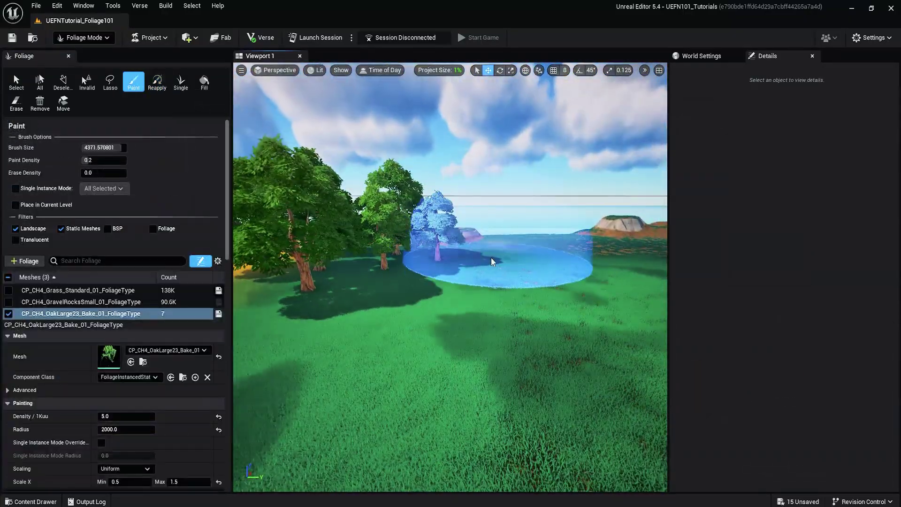
{"action": "left_click", "coordinate": [522, 275]}
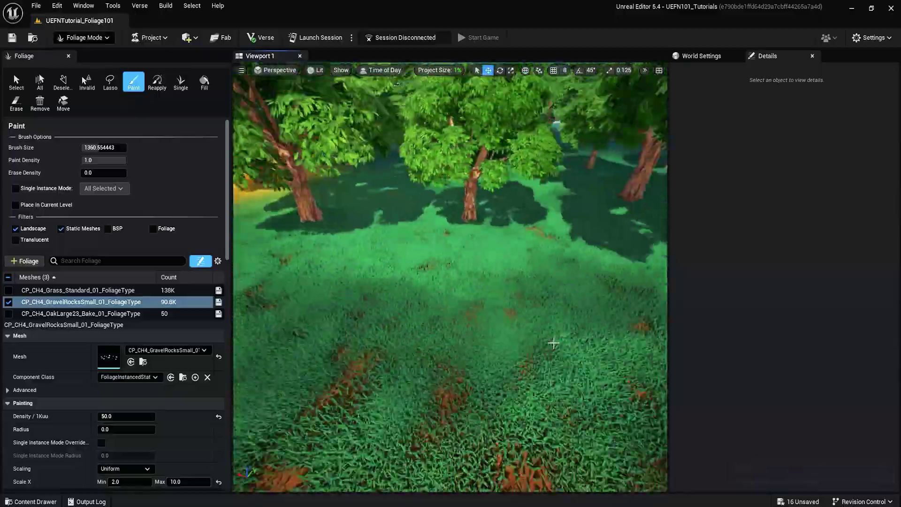
- Enlarge the brush for painting the small gravel rocks foliage type on the grassy ground in front of the oaks
{"action": "key", "text": "bracketright"}
{"action": "key", "text": "bracketright"}
{"action": "key", "text": "bracketright"}
{"action": "key", "text": "bracketright"}
{"action": "key", "text": "bracketright"}
{"action": "key", "text": "bracketright"}
{"action": "key", "text": "bracketright"}
{"action": "key", "text": "bracketright"}
{"action": "key", "text": "bracketright"}
{"action": "key", "text": "bracketright"}
{"action": "key", "text": "bracketright"}
{"action": "key", "text": "bracketright"}
{"action": "key", "text": "bracketright"}
{"action": "key", "text": "bracketright"}
{"action": "key", "text": "bracketright"}
{"action": "key", "text": "bracketright"}
{"action": "key", "text": "bracketright"}
{"action": "key", "text": "bracketright"}
{"action": "key", "text": "bracketright"}
{"action": "key", "text": "bracketright"}
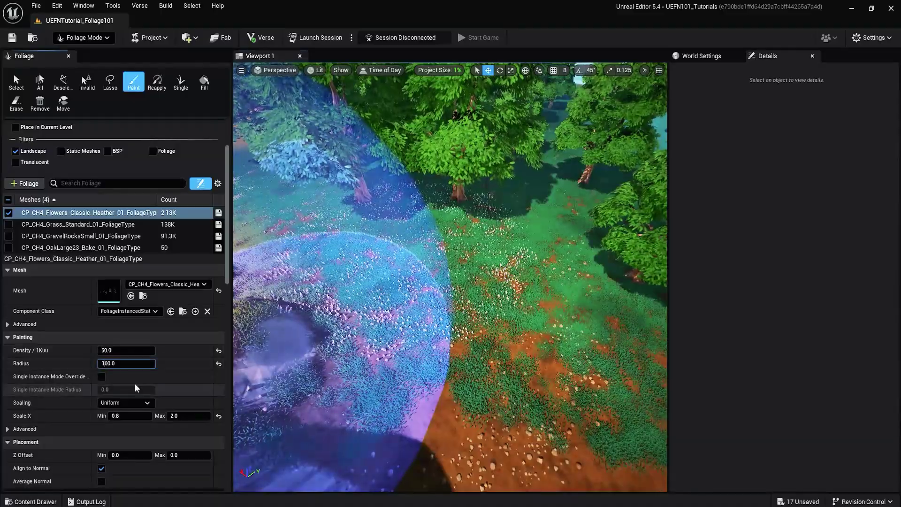
- Set the painting radius of the heather flowers foliage type to 300
{"action": "key", "text": "BackSpace"}
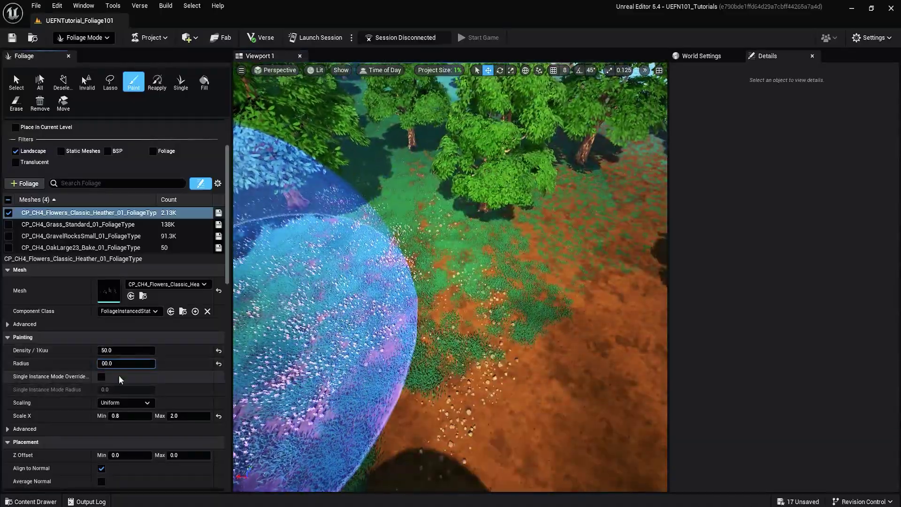
{"action": "type", "text": "3"}
{"action": "key", "text": "Return"}
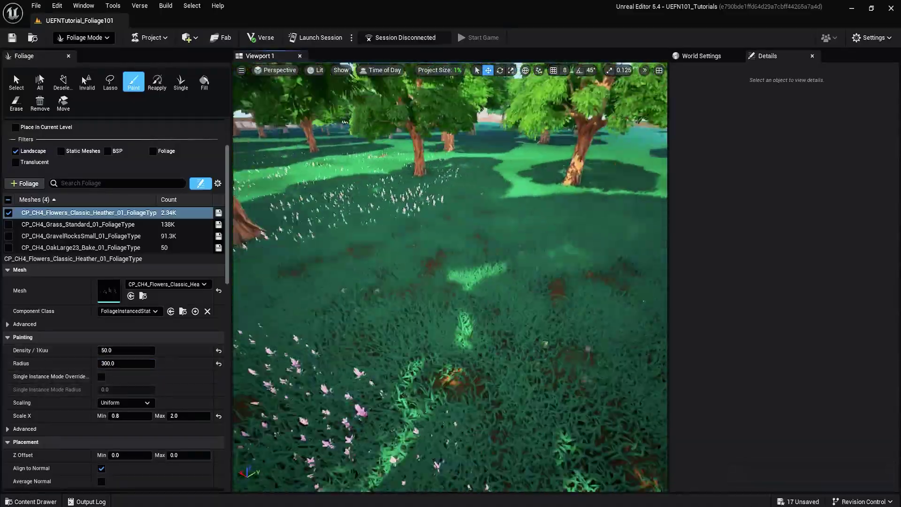